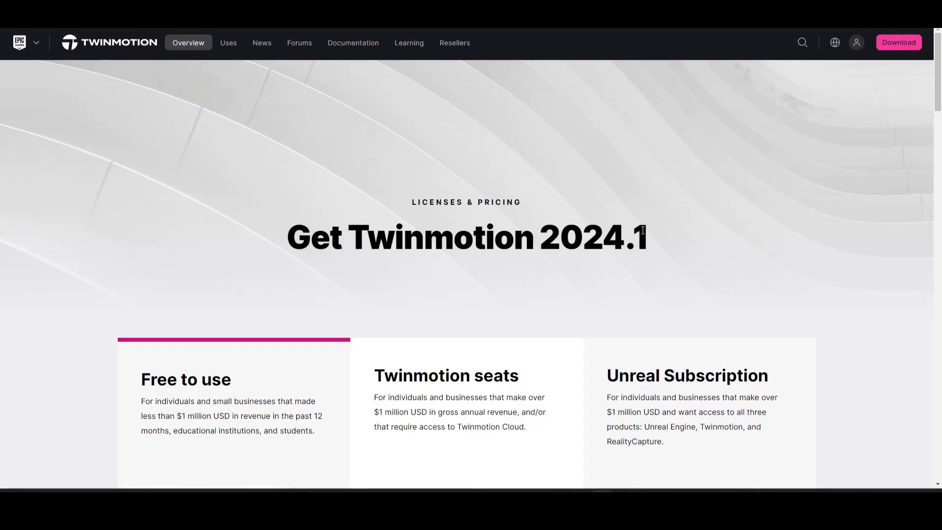
# Step: Review the Twinmotion license tiers, comparing eligibility, prices and included features, particularly Twinmotion Cloud in the free tier
pyautogui.scroll(-4, 646, 226)
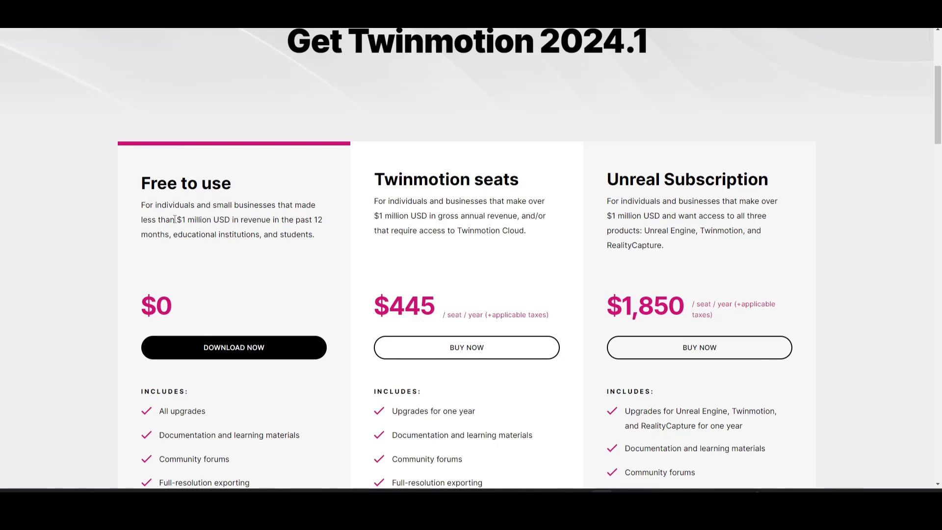
pyautogui.scroll(-1, 174, 220)
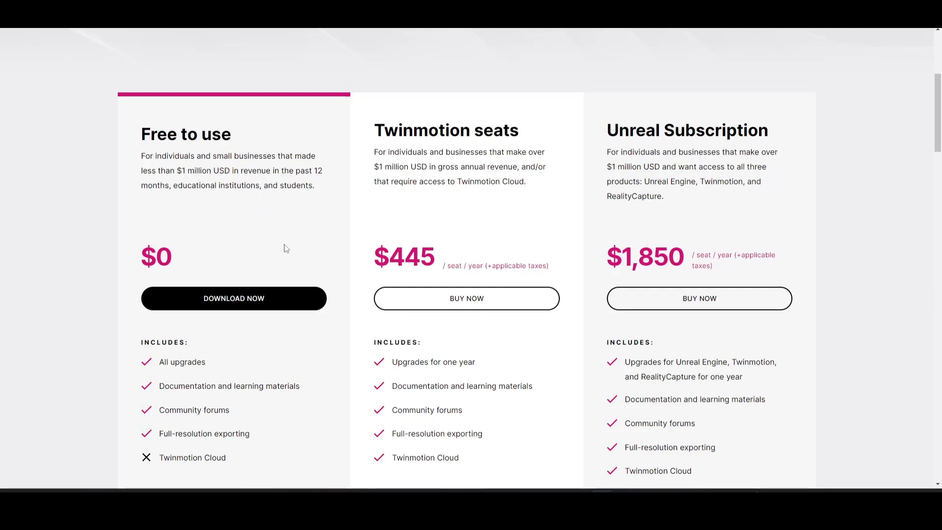
pyautogui.scroll(-1, 288, 247)
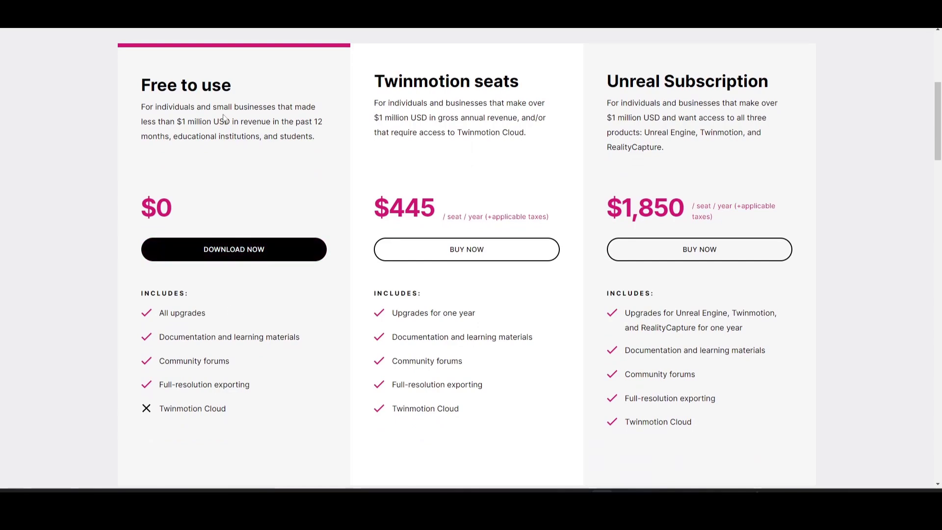
pyautogui.moveTo(241, 411); pyautogui.dragTo(161, 411)
pyautogui.click(161, 411)
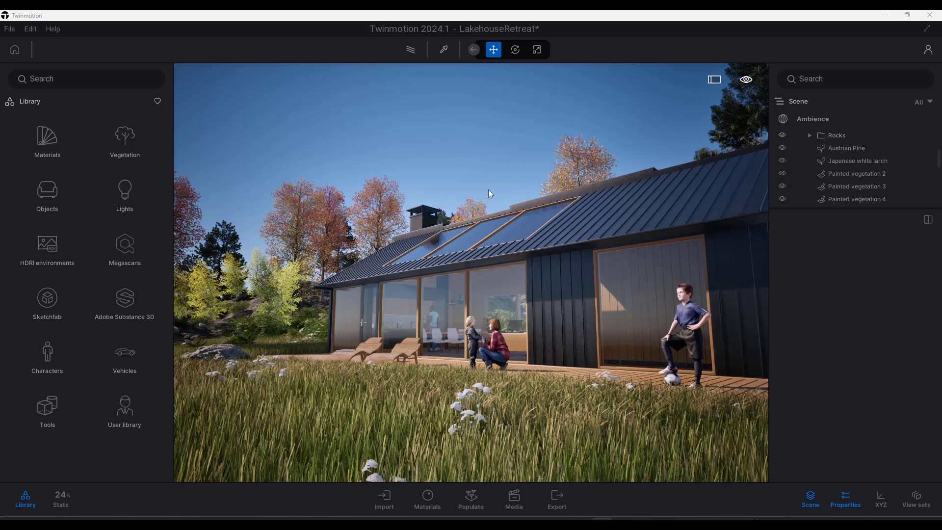
# Step: Enable the Layer ID for the Painted vegetation 2 trees in the lakehouse scene, using layer 1
pyautogui.click(377, 216)
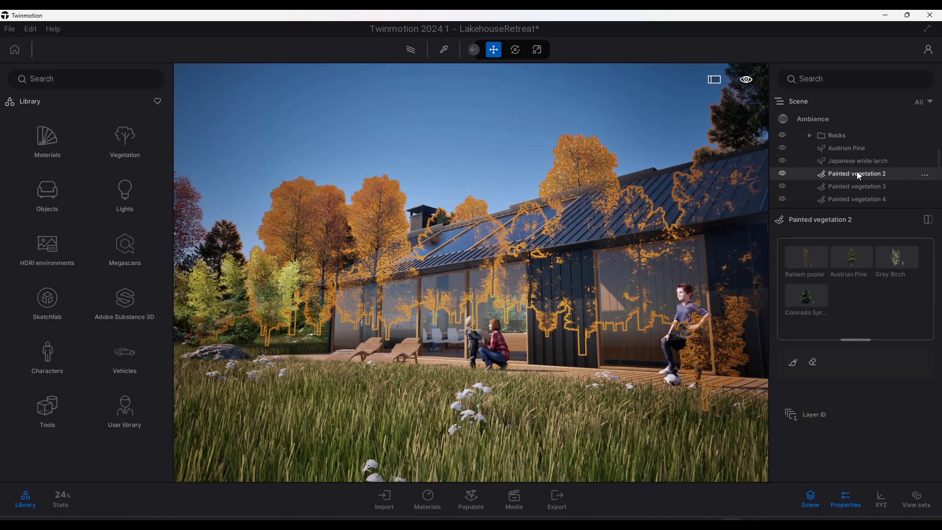
pyautogui.click(850, 186)
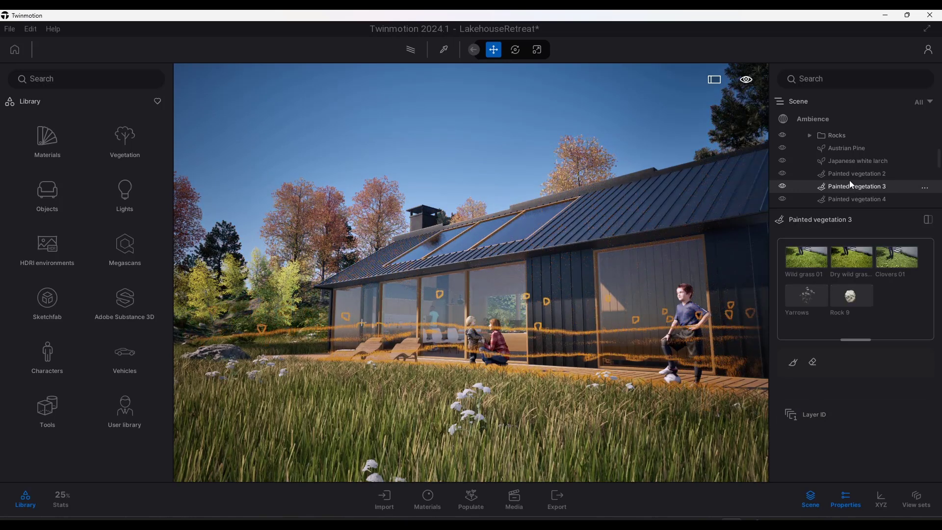
pyautogui.click(848, 174)
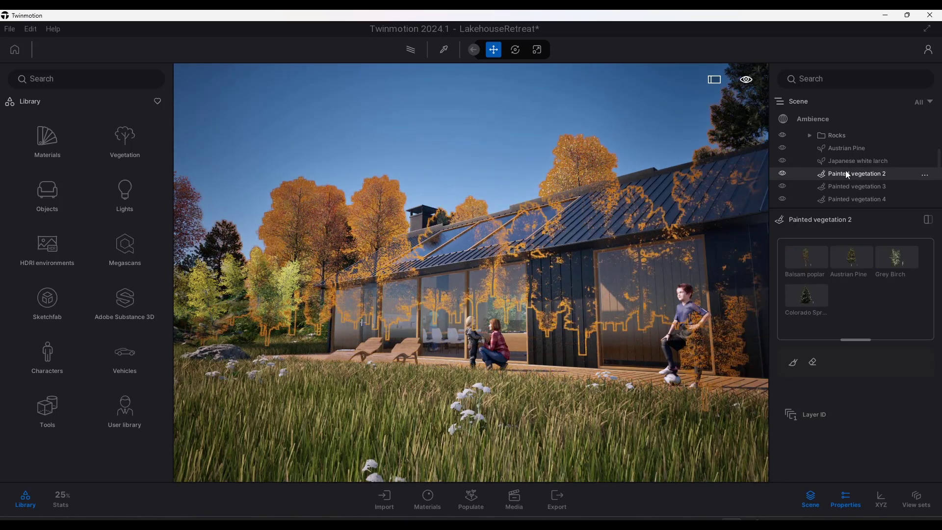
pyautogui.click(822, 415)
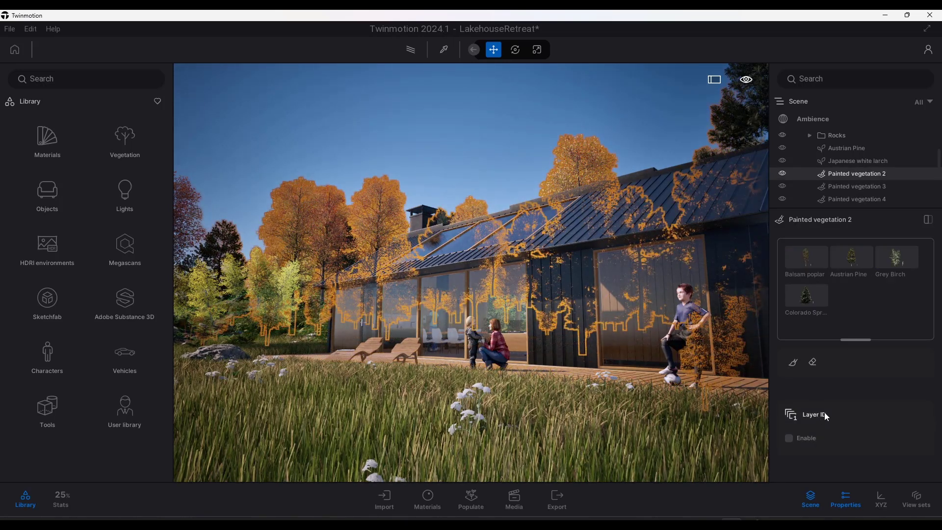
pyautogui.click(805, 442)
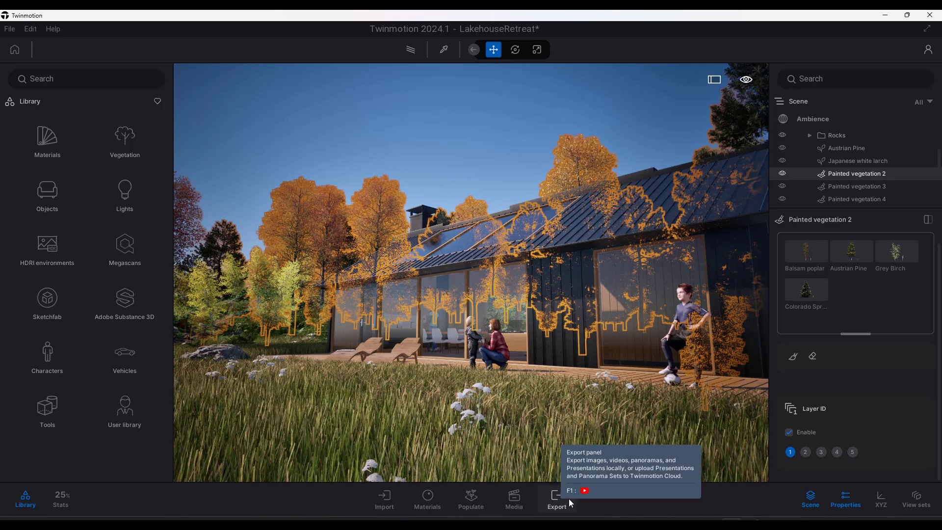
# Step: Open Image20 in the media and enable the Sky and Layer 1 render layers in its image export settings
pyautogui.click(514, 498)
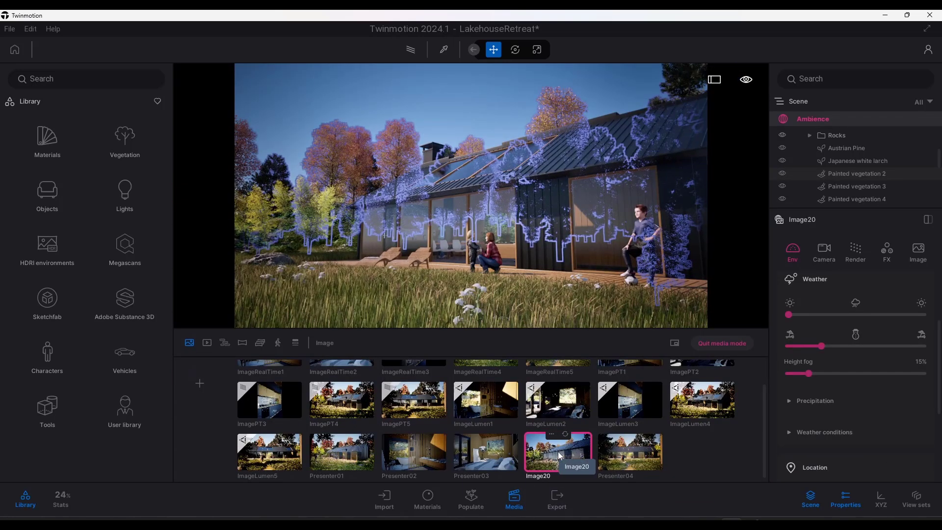
pyautogui.click(557, 498)
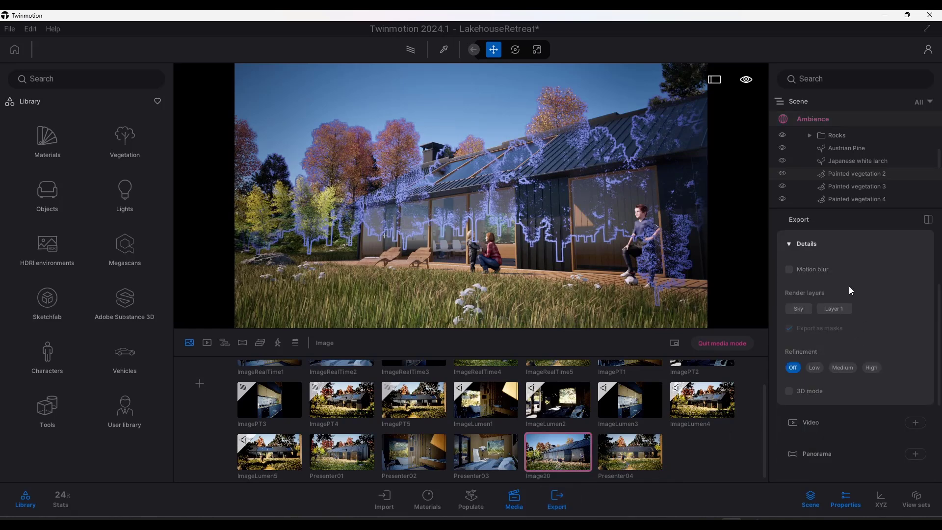
pyautogui.click(796, 310)
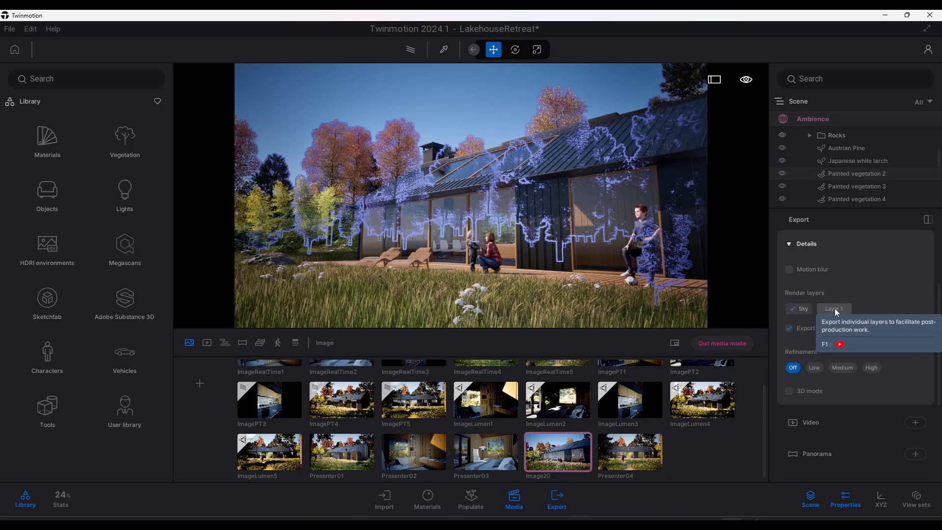
pyautogui.click(834, 308)
# Step: Choose Image20 as the media to export and run the local PNG export with its layers as masks
pyautogui.scroll(3, 839, 312)
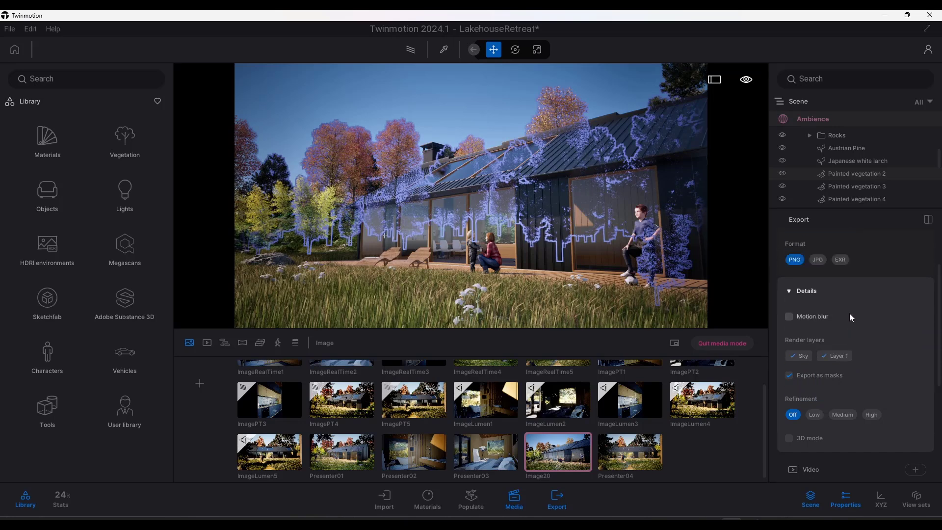
pyautogui.scroll(-2, 861, 323)
pyautogui.scroll(-1, 861, 333)
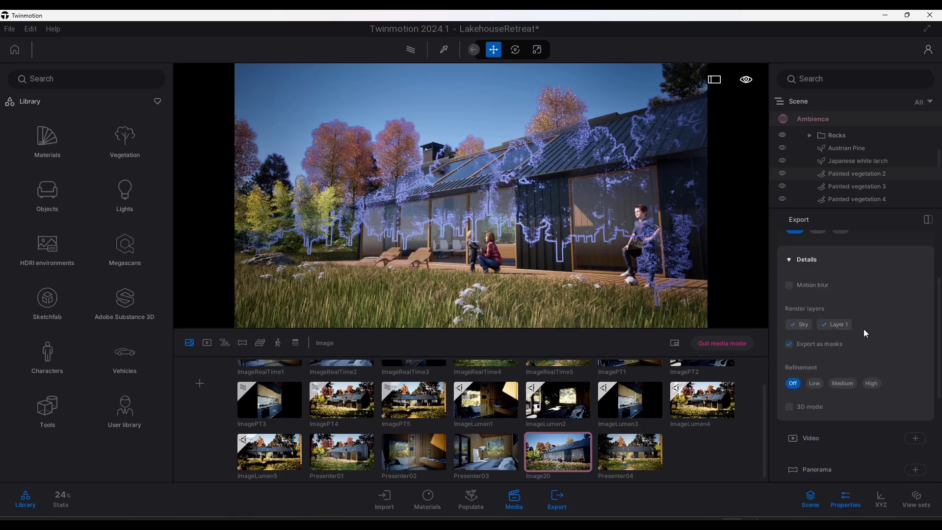
pyautogui.scroll(-4, 864, 330)
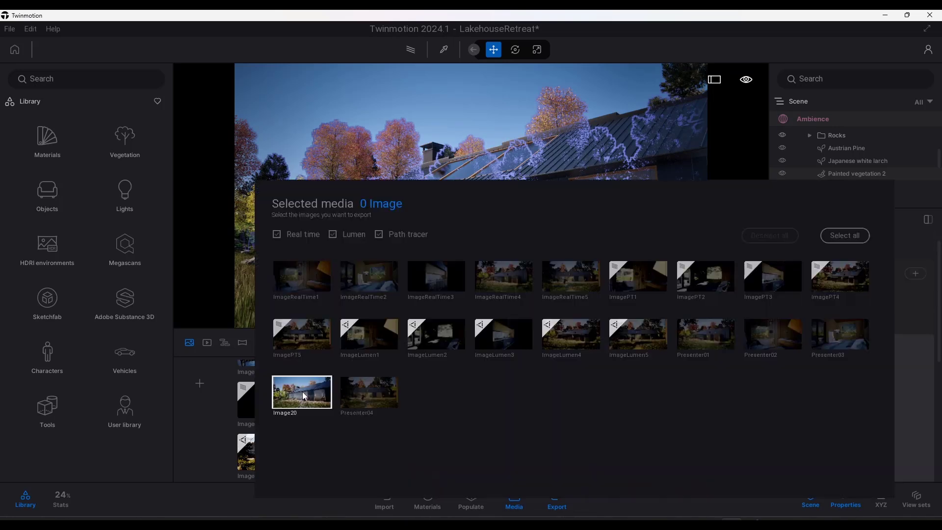
pyautogui.click(303, 394)
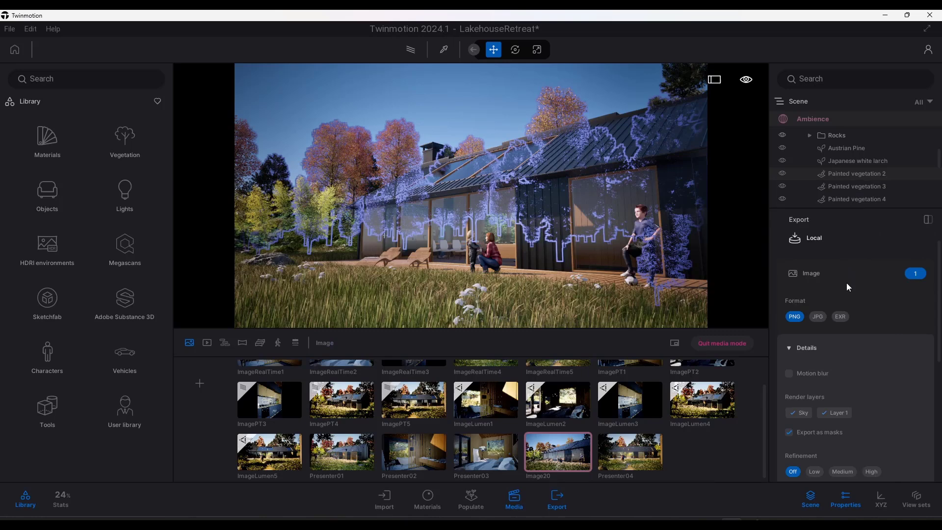
pyautogui.scroll(-3, 844, 299)
pyautogui.click(855, 462)
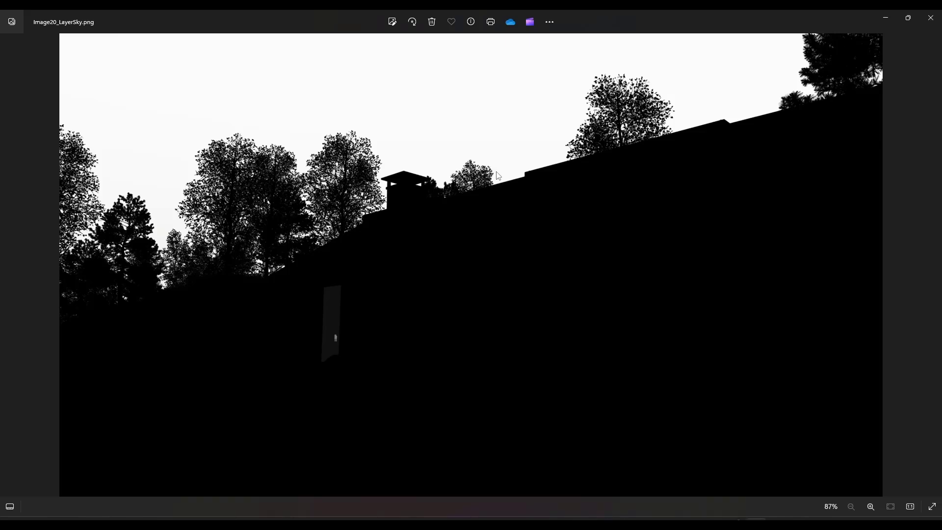
# Step: Compare the exported masks Image20_LayerSky.png and Image20_Layer1.png in the photo viewer
pyautogui.press('Left')
pyautogui.press('Right')
pyautogui.press('Left')
pyautogui.press('Right')
pyautogui.press('Left')
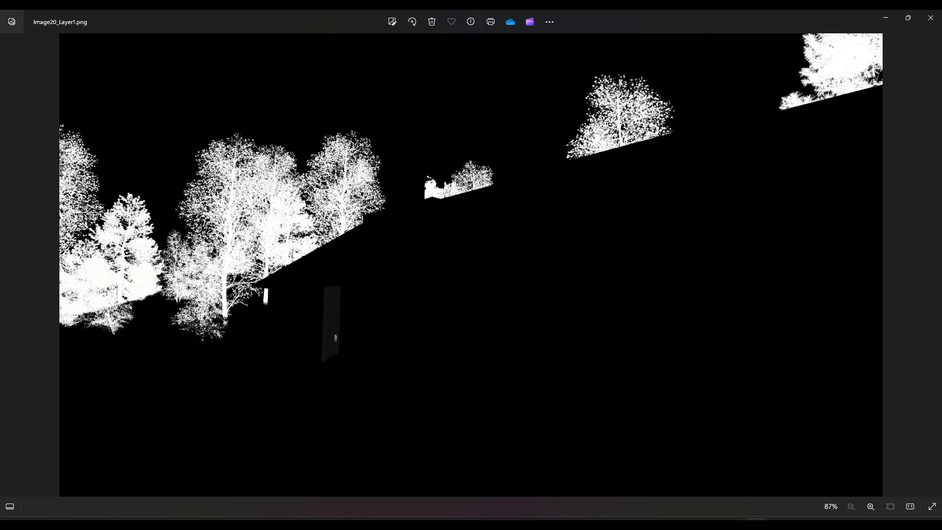
# Step: Switch to Photoshop and toggle the pexels-pixabay-53594 (1) layer to compare the masked render with and without the cloudy sky
pyautogui.hotkey('alt', 'Tab')
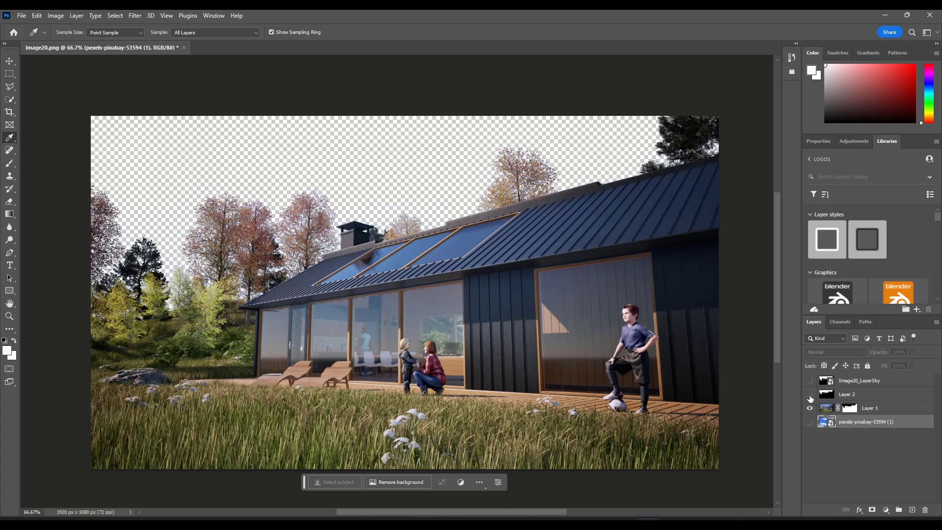
pyautogui.click(810, 422)
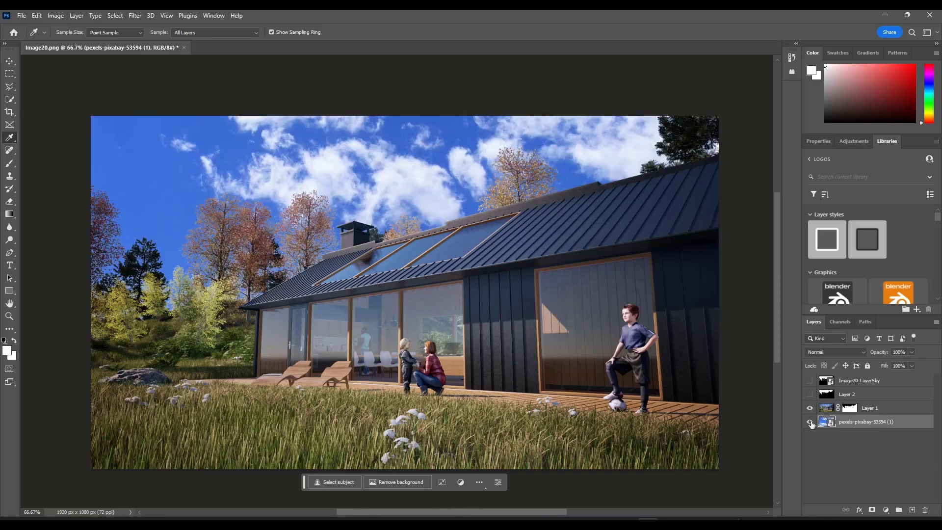
pyautogui.click(810, 422)
pyautogui.click(811, 422)
pyautogui.click(811, 423)
pyautogui.click(810, 422)
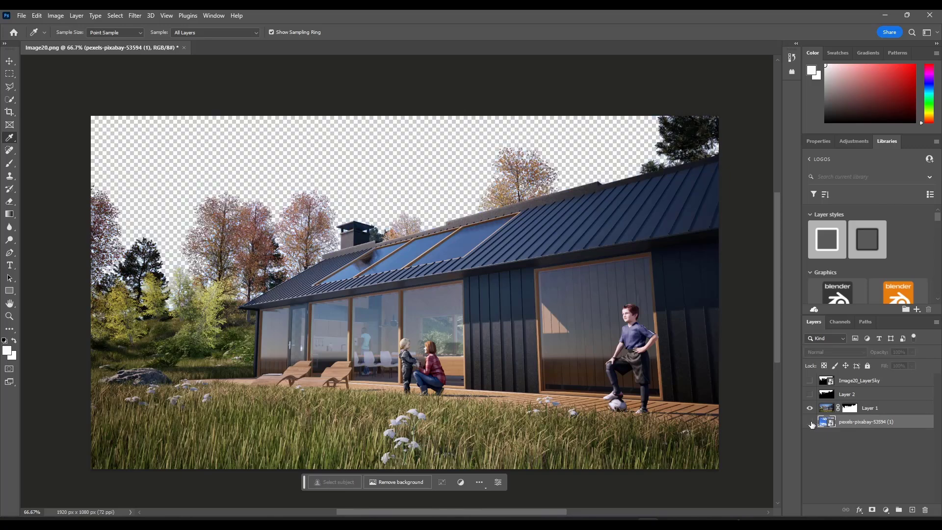
pyautogui.click(810, 423)
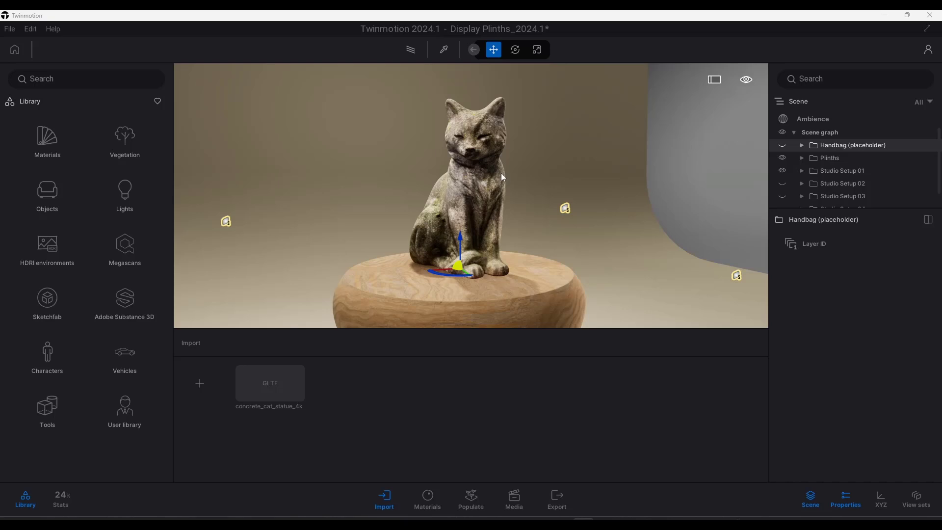
# Step: Examine the cat statue on its plinth in Twinmotion from another angle and view its Concrete Cat Statue page on Poly Haven
pyautogui.press('d')
pyautogui.moveTo(502, 175); pyautogui.dragTo(535, 182, button='right')
pyautogui.press('a')
pyautogui.moveTo(549, 176); pyautogui.dragTo(556, 177)
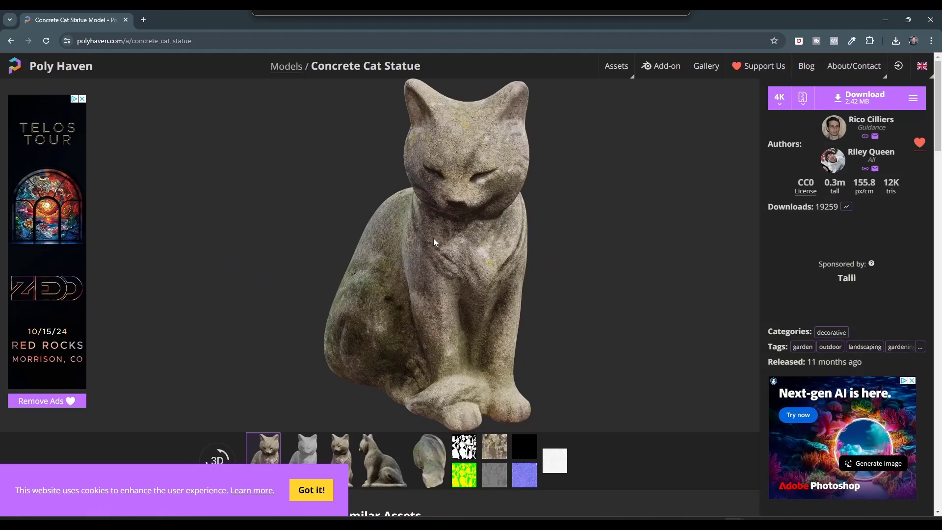
pyautogui.click(886, 20)
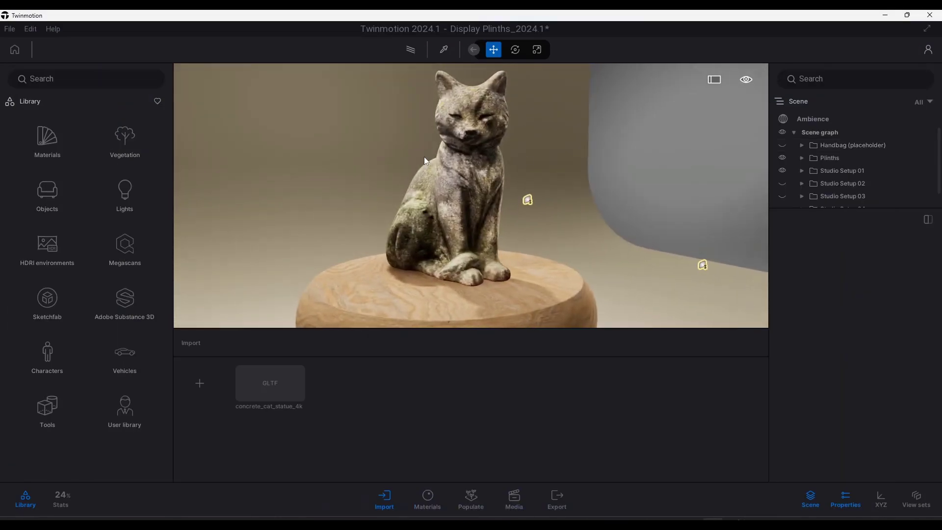
# Step: Pick the cat statue's material and expand its ambient occlusion settings down to the texture details
pyautogui.click(444, 50)
pyautogui.click(474, 124)
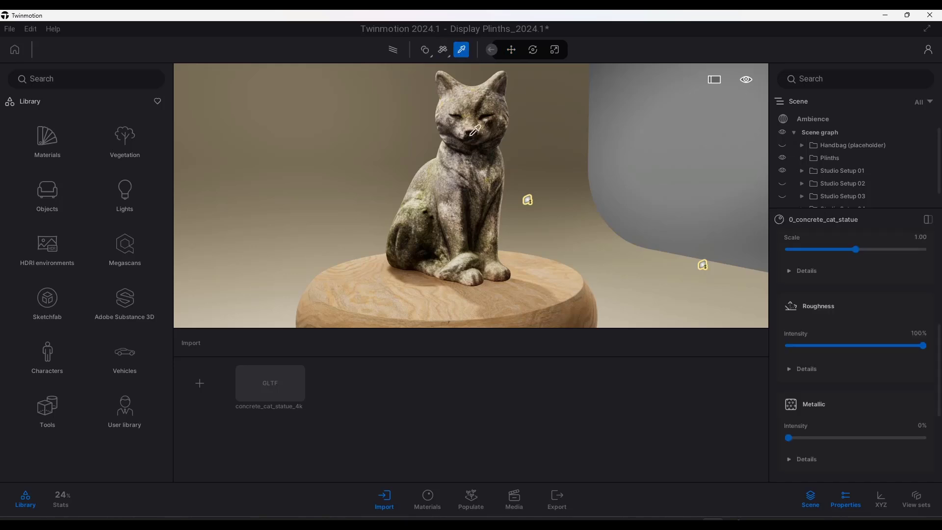
pyautogui.scroll(-4, 844, 296)
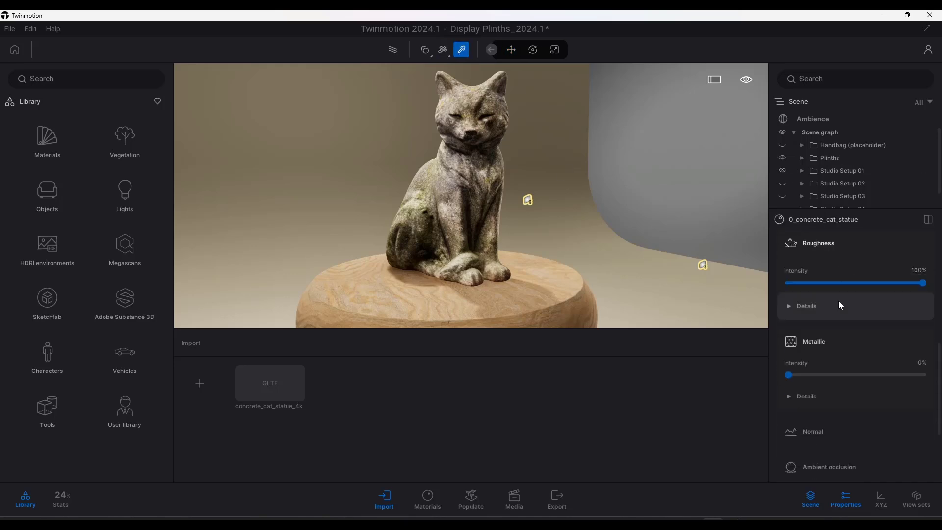
pyautogui.scroll(2, 854, 278)
pyautogui.scroll(-3, 854, 280)
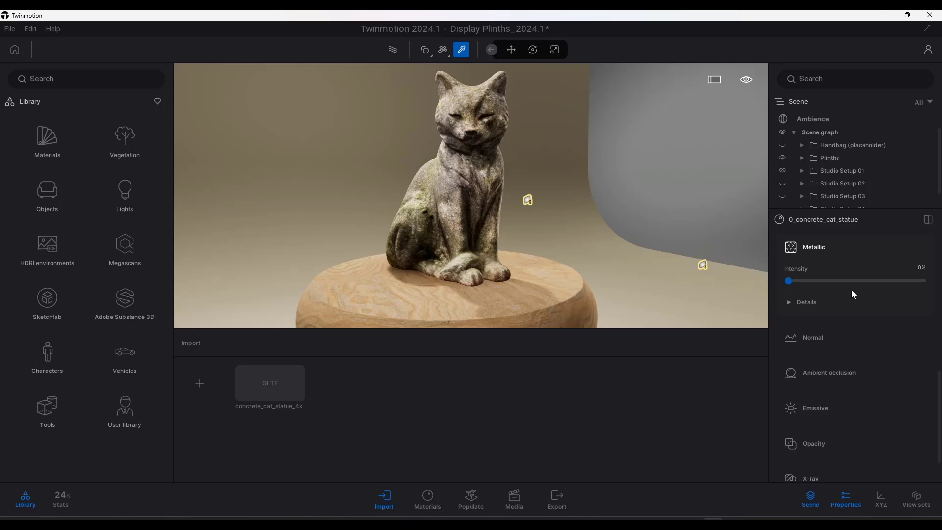
pyautogui.click(823, 377)
pyautogui.scroll(-1, 856, 326)
pyautogui.scroll(-2, 858, 330)
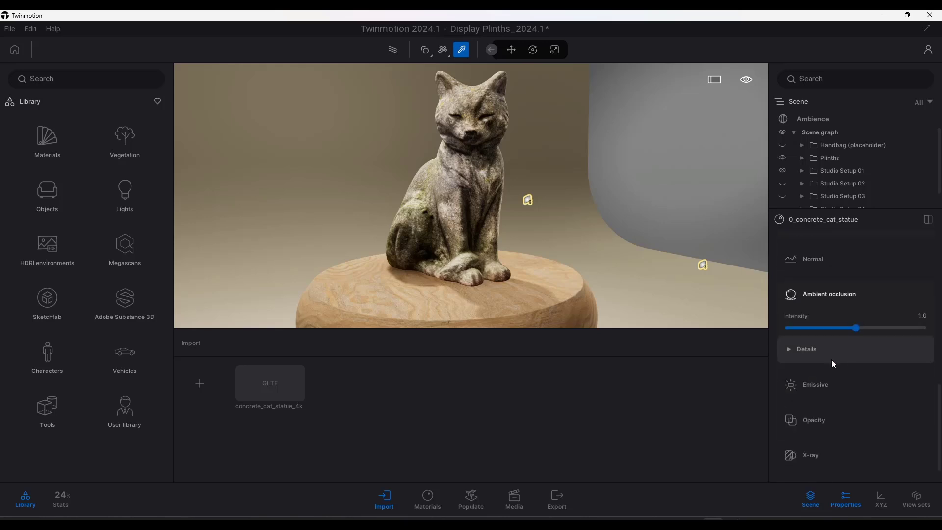
pyautogui.click(809, 349)
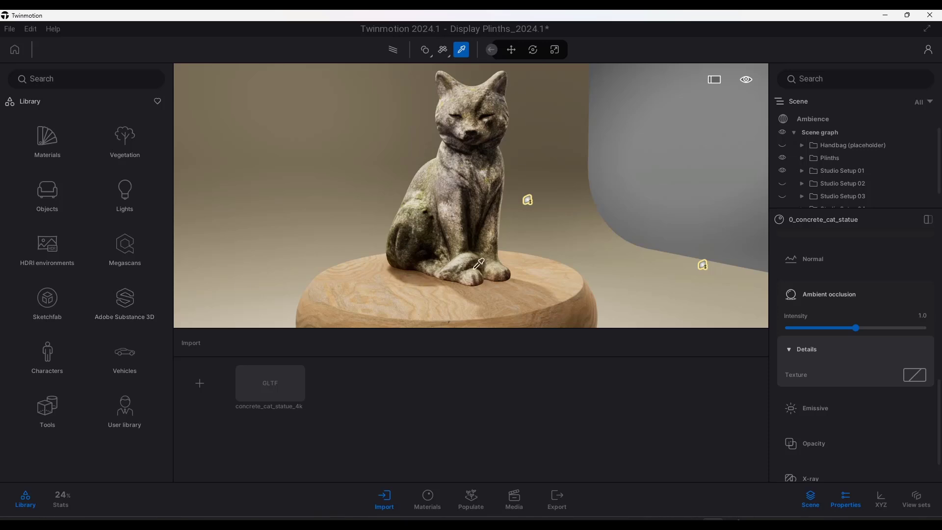
# Step: Load concrete_cat_statue_ao_4k from the textures folder as the ambient occlusion texture, previewing the image before opening it
pyautogui.rightClick(913, 379)
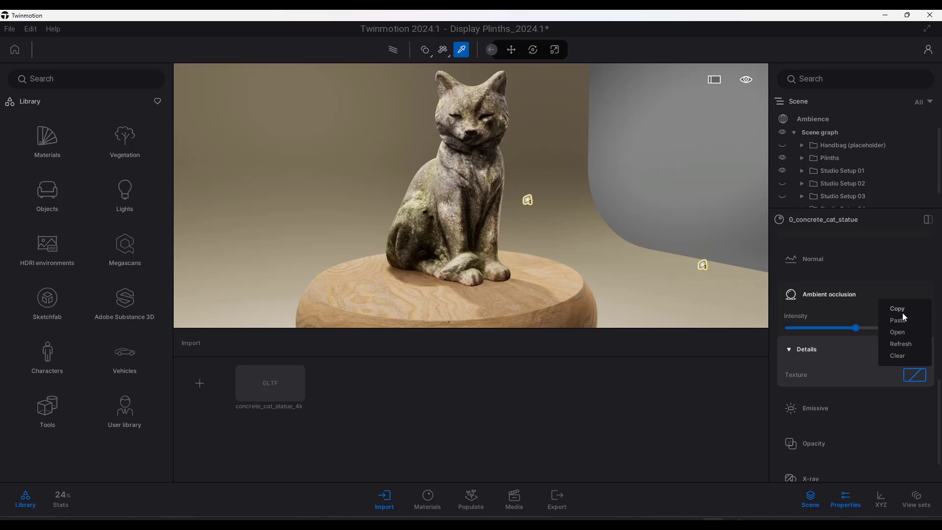
pyautogui.click(897, 332)
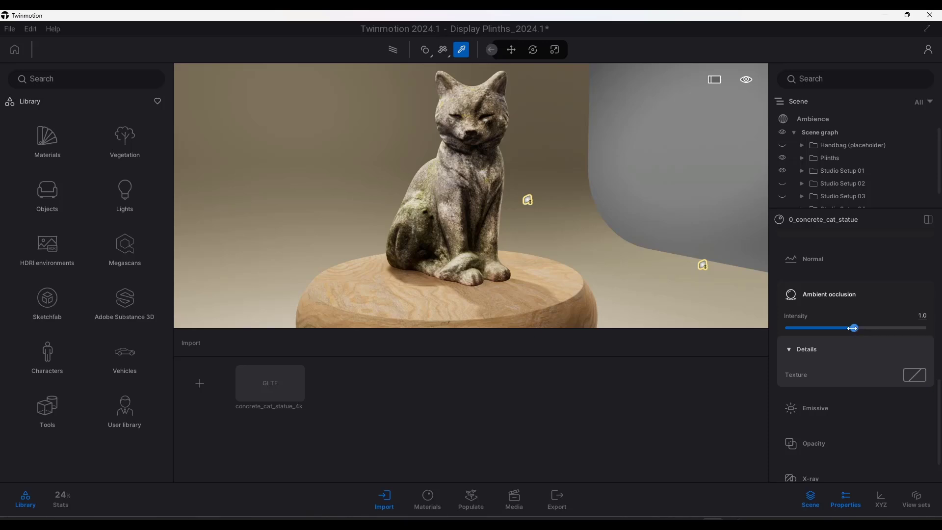
pyautogui.rightClick(99, 116)
pyautogui.click(124, 134)
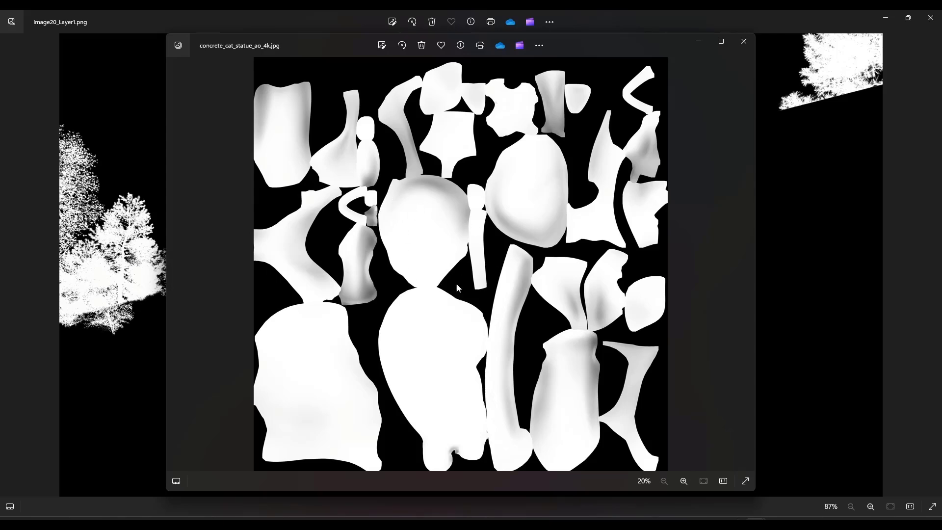
pyautogui.click(744, 42)
pyautogui.click(931, 17)
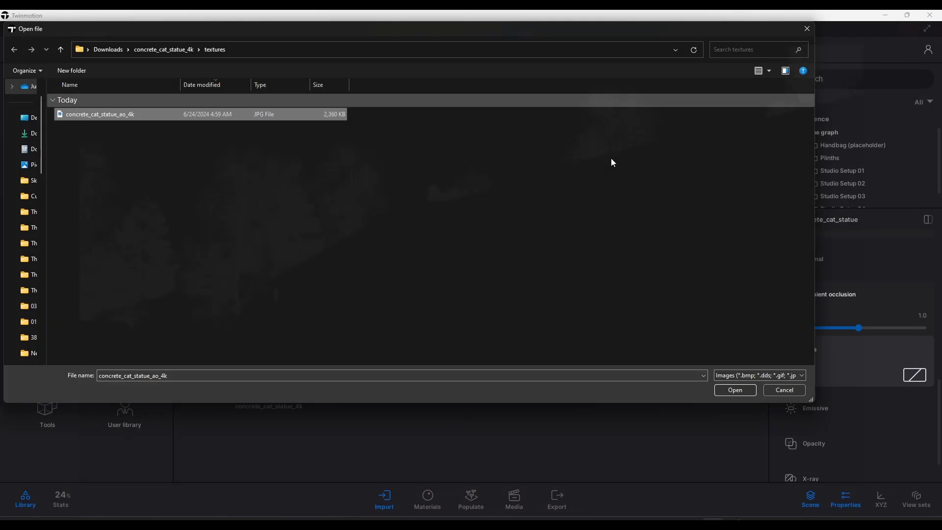
pyautogui.doubleClick(103, 118)
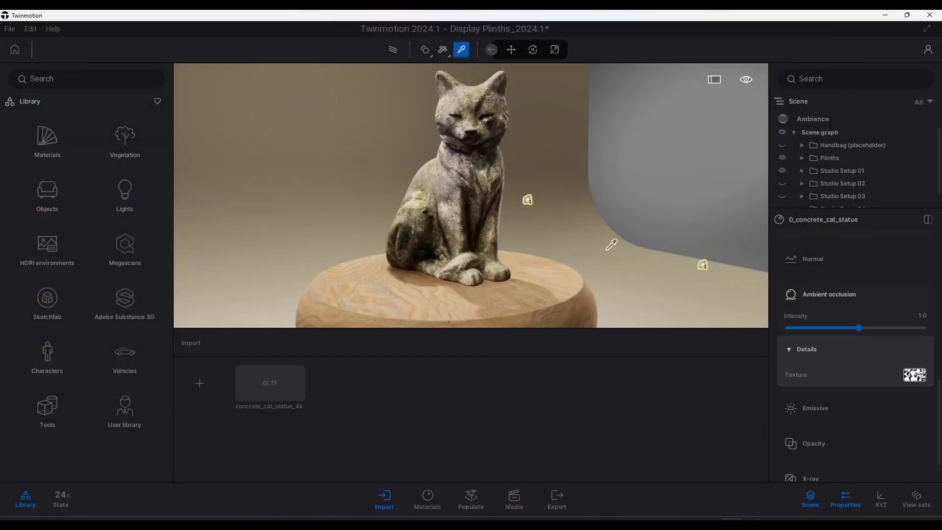
# Step: Set the ambient occlusion intensity of the cat statue's material to 1.3 and inspect the statue up close
pyautogui.moveTo(859, 333)
pyautogui.mouseDown()
pyautogui.moveTo(789, 328)
pyautogui.moveTo(892, 329)
pyautogui.moveTo(759, 316)
pyautogui.moveTo(921, 328)
pyautogui.moveTo(788, 328)
pyautogui.moveTo(876, 328)
pyautogui.mouseUp()
pyautogui.press('w')
pyautogui.moveTo(495, 254)
pyautogui.mouseDown(button='right')
pyautogui.moveTo(466, 255)
pyautogui.moveTo(515, 260)
pyautogui.moveTo(494, 253)
pyautogui.mouseUp(button='right')
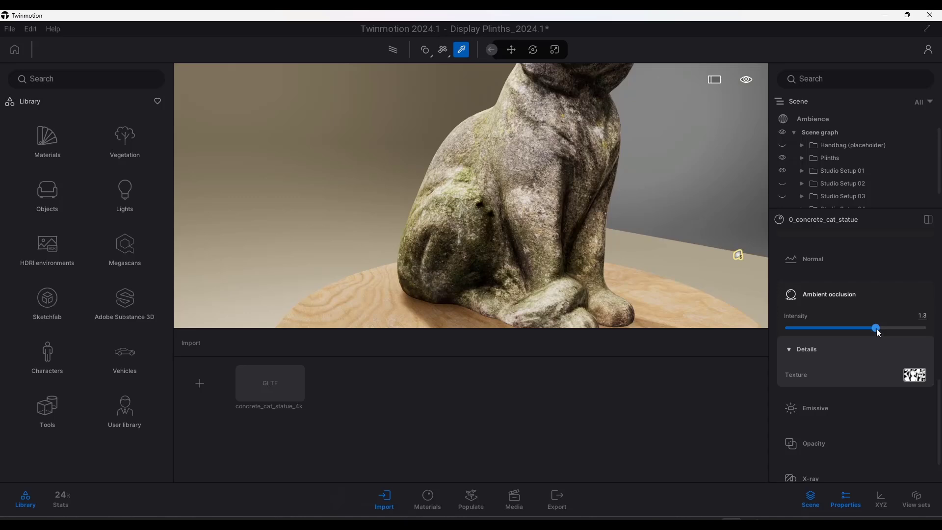
# Step: Raise the ambient occlusion intensity of the cat statue's material to 1.5, check the whole statue, and increase it further
pyautogui.moveTo(876, 328)
pyautogui.mouseDown()
pyautogui.moveTo(893, 328)
pyautogui.moveTo(851, 329)
pyautogui.moveTo(921, 329)
pyautogui.moveTo(788, 328)
pyautogui.moveTo(922, 329)
pyautogui.moveTo(758, 329)
pyautogui.moveTo(916, 331)
pyautogui.moveTo(892, 330)
pyautogui.mouseUp()
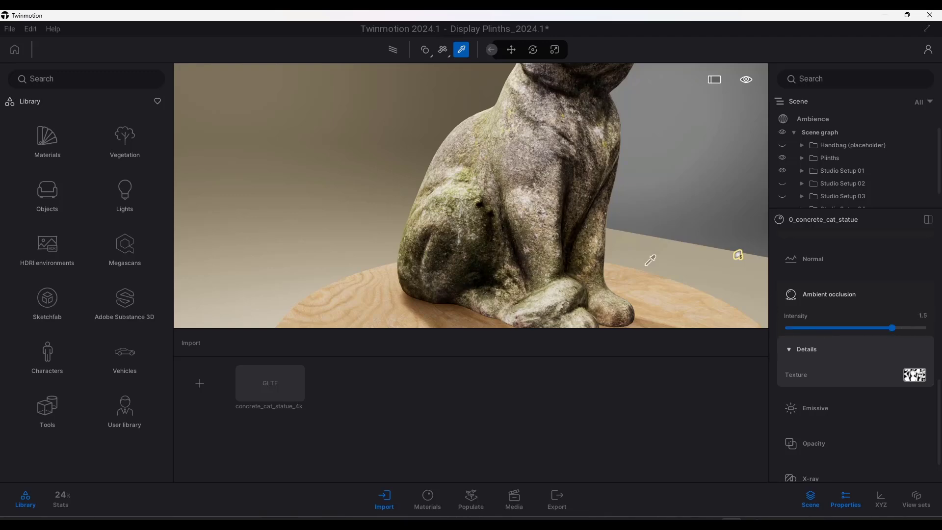
pyautogui.moveTo(648, 260)
pyautogui.keyDown('shift'); pyautogui.mouseDown(button='middle')
pyautogui.moveTo(510, 258)
pyautogui.moveTo(687, 257)
pyautogui.moveTo(635, 255)
pyautogui.mouseUp(button='middle'); pyautogui.keyUp('shift')
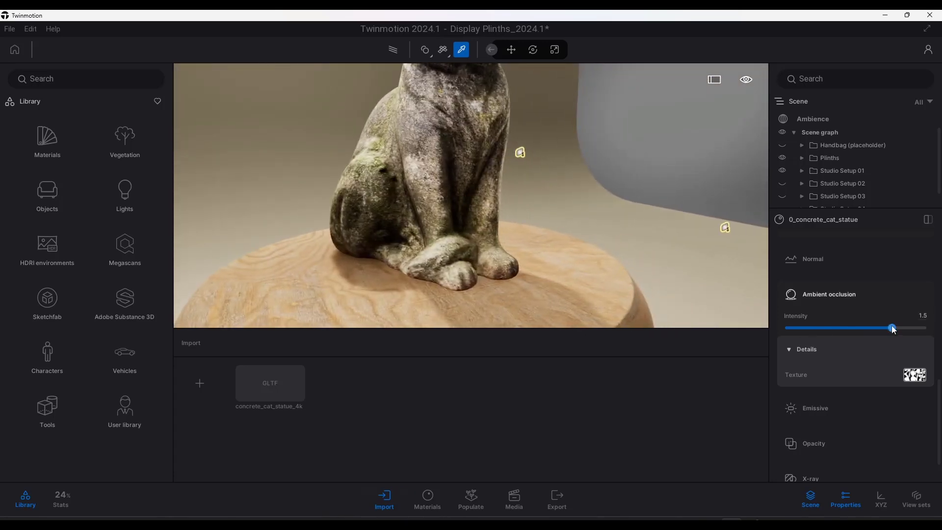
pyautogui.moveTo(891, 327)
pyautogui.mouseDown()
pyautogui.moveTo(816, 328)
pyautogui.moveTo(923, 332)
pyautogui.moveTo(793, 327)
pyautogui.moveTo(921, 335)
pyautogui.moveTo(853, 329)
pyautogui.moveTo(908, 329)
pyautogui.mouseUp()
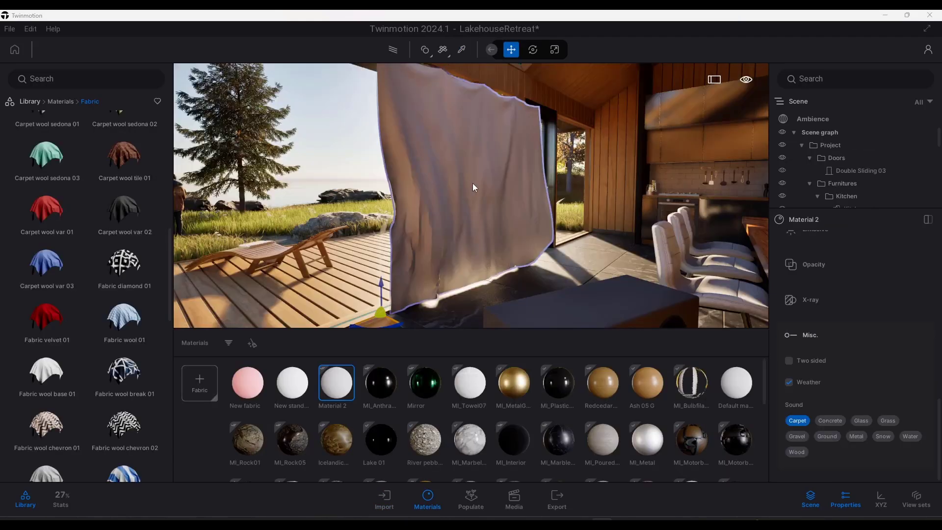
# Step: Create a new Fabric material and apply it to the cloth hanging beside the lakehouse terrace
pyautogui.press('s')
pyautogui.moveTo(474, 188); pyautogui.dragTo(457, 198, button='right')
pyautogui.press('w')
pyautogui.press('s')
pyautogui.press('s')
pyautogui.press('w')
pyautogui.press('w')
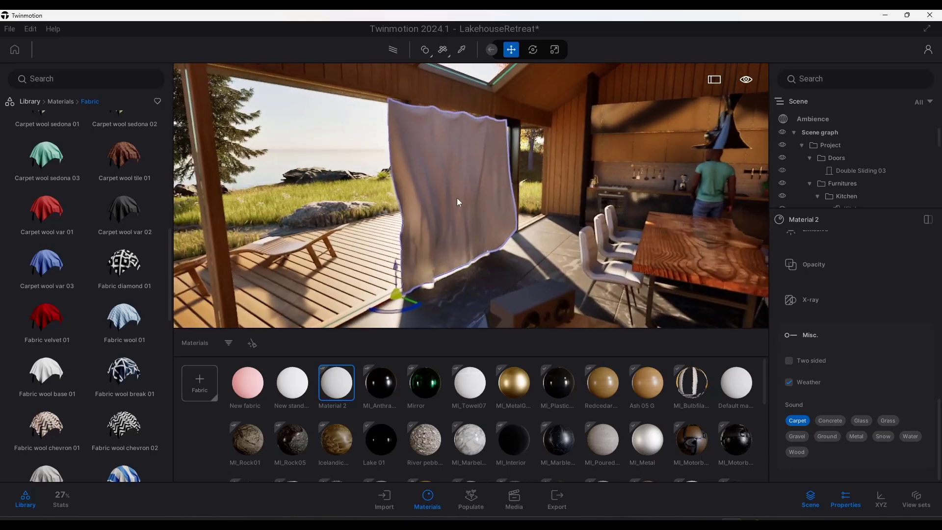
pyautogui.click(215, 400)
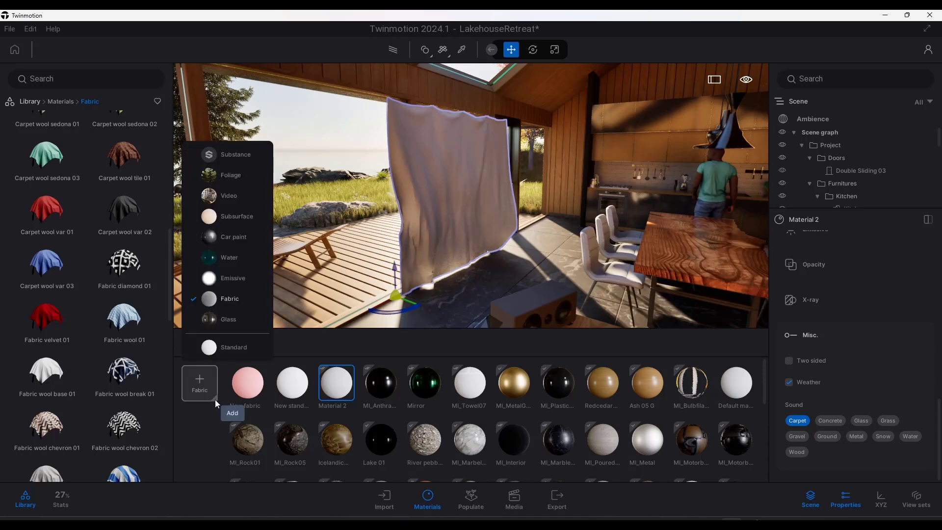
pyautogui.click(229, 298)
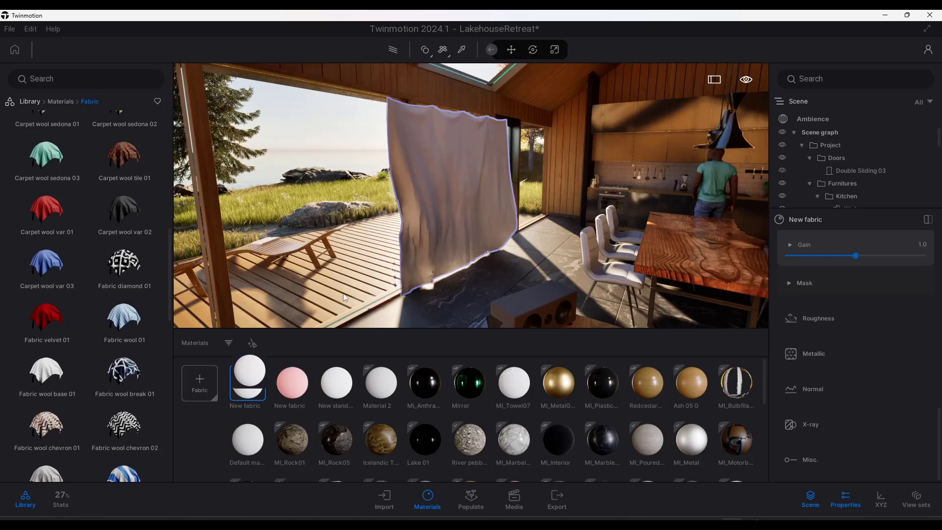
pyautogui.moveTo(345, 298); pyautogui.dragTo(465, 182)
# Step: Switch the new fabric material to Thin mode and view the sunlit cloth from close up and further back
pyautogui.scroll(5, 869, 355)
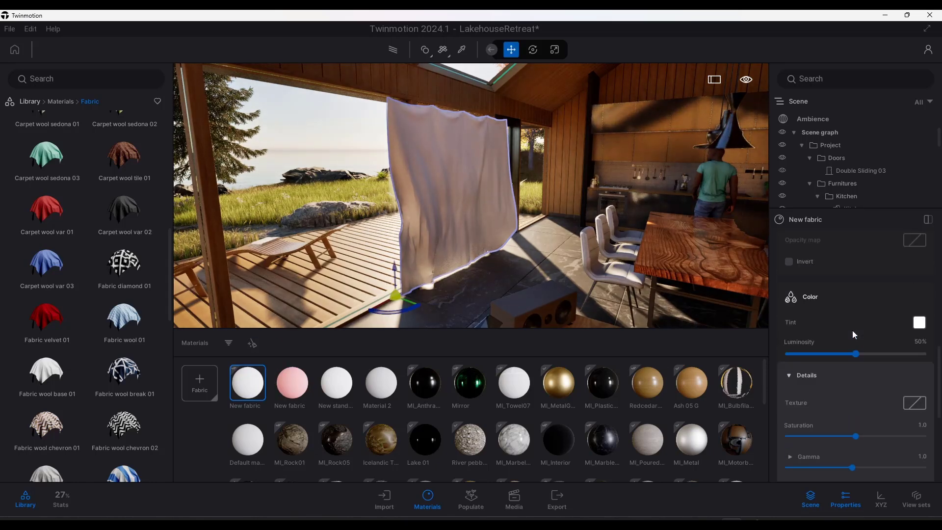
pyautogui.scroll(10, 853, 331)
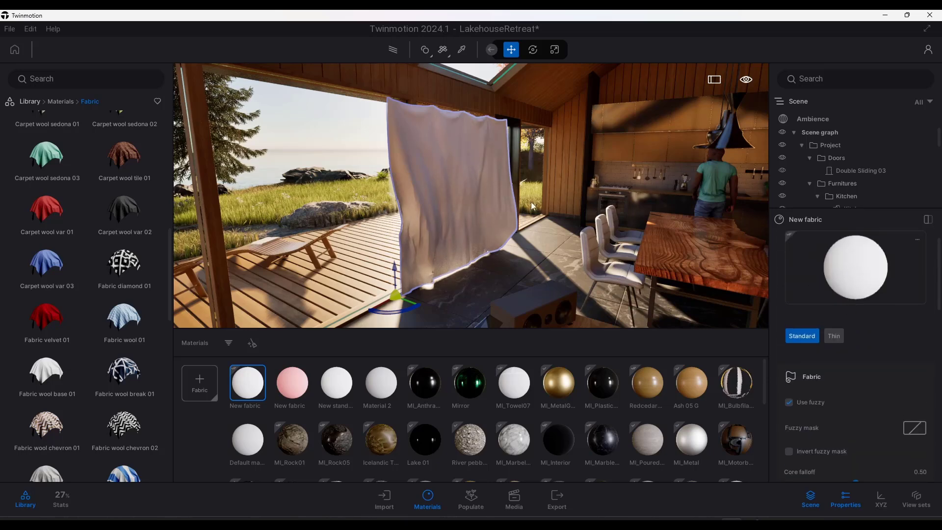
pyautogui.moveTo(542, 196); pyautogui.dragTo(520, 199, button='right')
pyautogui.press('w')
pyautogui.scroll(-5, 551, 199)
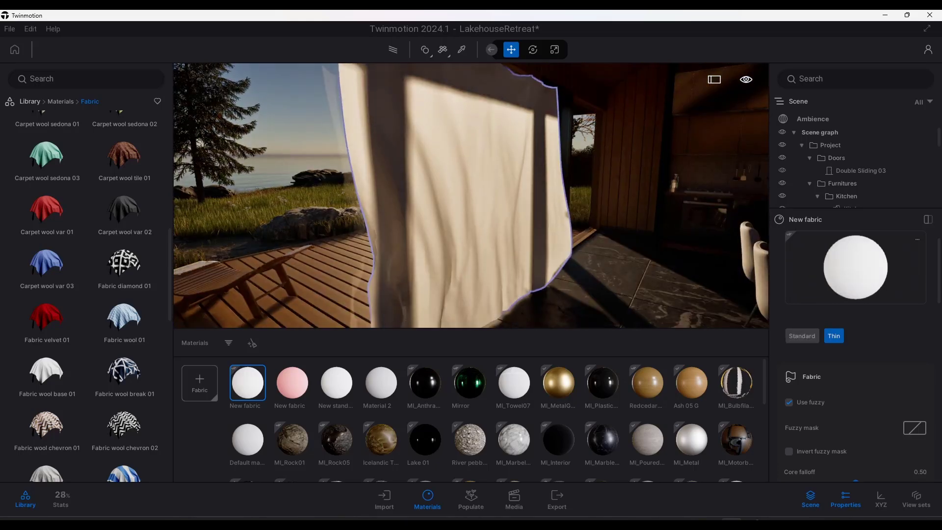
pyautogui.press('s')
pyautogui.moveTo(472, 196)
pyautogui.mouseDown(button='right')
pyautogui.moveTo(437, 197)
pyautogui.moveTo(454, 199)
pyautogui.mouseUp(button='right')
pyautogui.press('w')
pyautogui.press('s')
# Step: Set the thickness in the new fabric material's opacity settings to 0.07
pyautogui.scroll(-4, 873, 362)
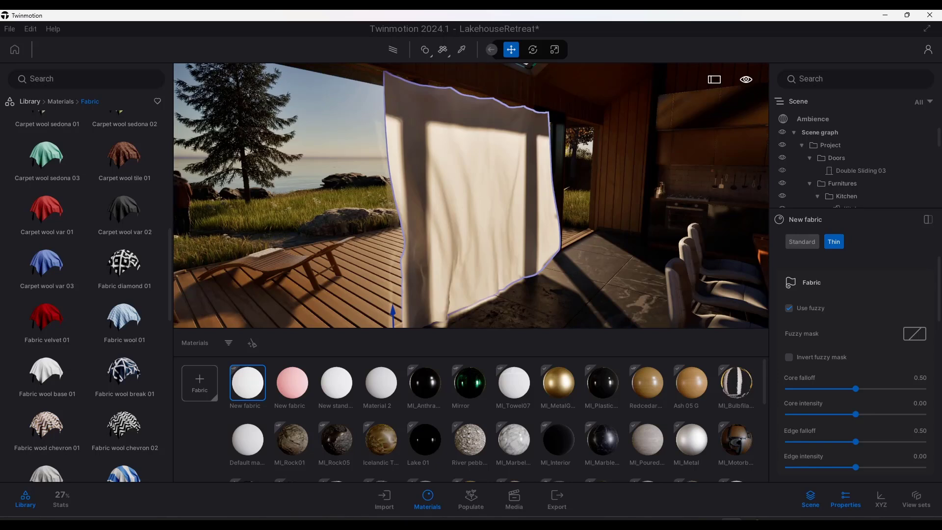
pyautogui.scroll(-1, 873, 311)
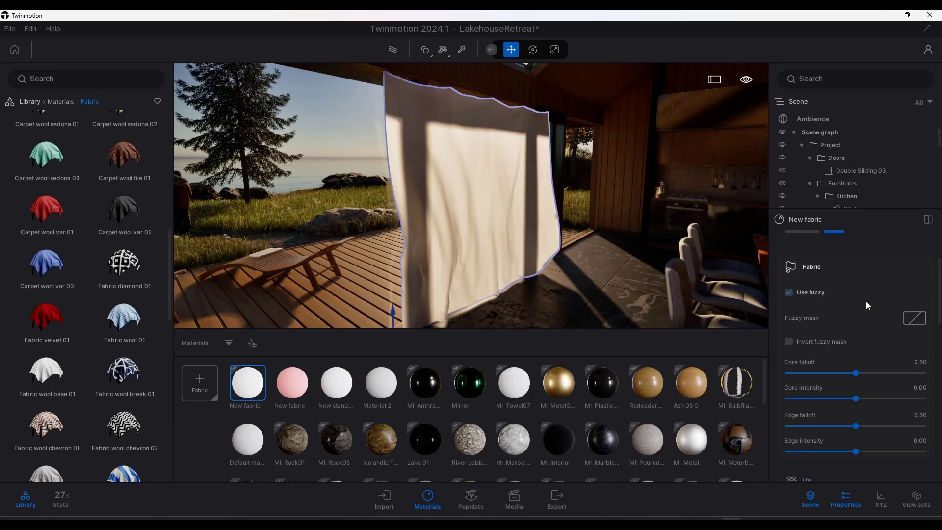
pyautogui.click(820, 266)
pyautogui.scroll(-5, 850, 365)
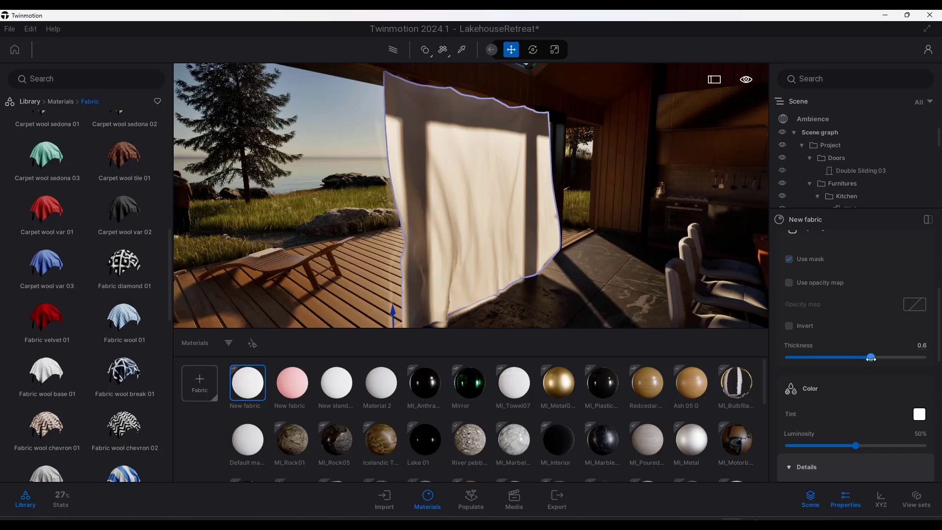
pyautogui.moveTo(793, 360); pyautogui.dragTo(798, 360)
# Step: Set the new fabric material's translucency amount to 1.0
pyautogui.scroll(2, 863, 334)
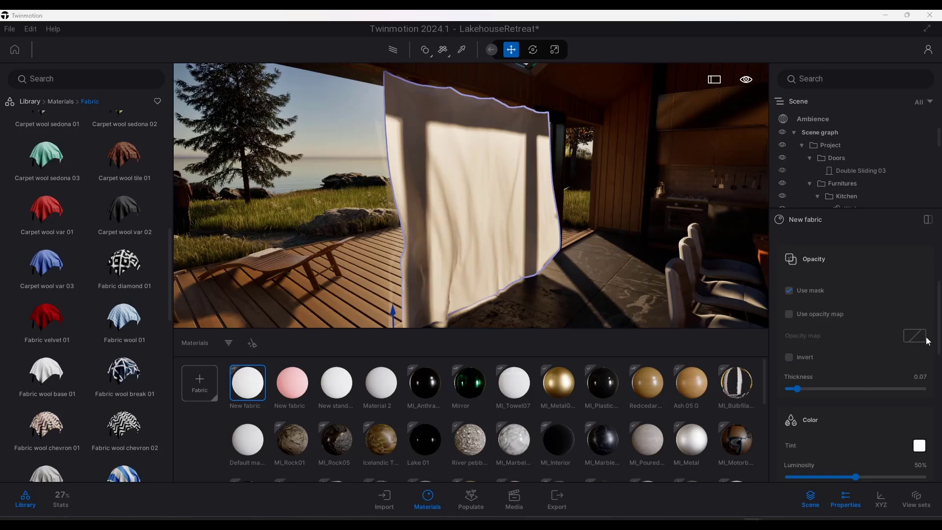
pyautogui.moveTo(940, 340); pyautogui.dragTo(931, 442)
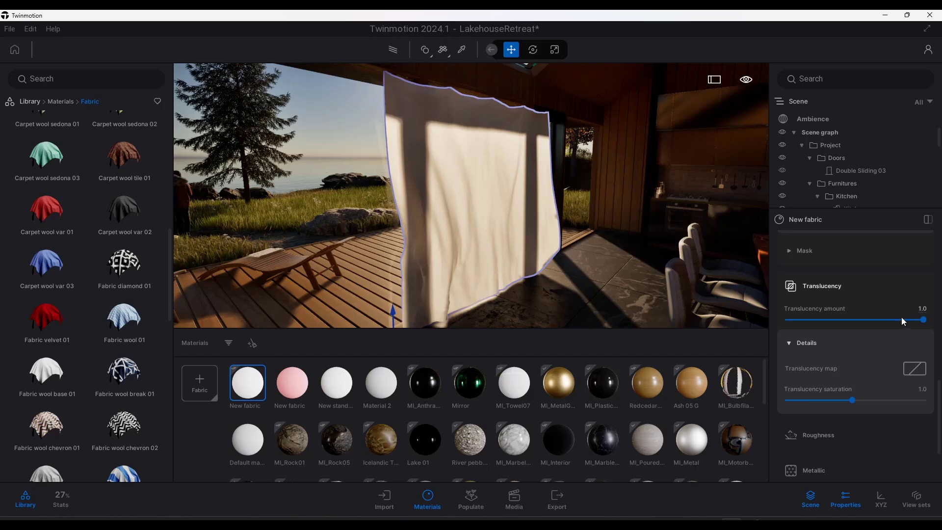
pyautogui.moveTo(922, 319)
pyautogui.mouseDown()
pyautogui.moveTo(781, 320)
pyautogui.moveTo(926, 320)
pyautogui.moveTo(795, 321)
pyautogui.moveTo(936, 330)
pyautogui.mouseUp()
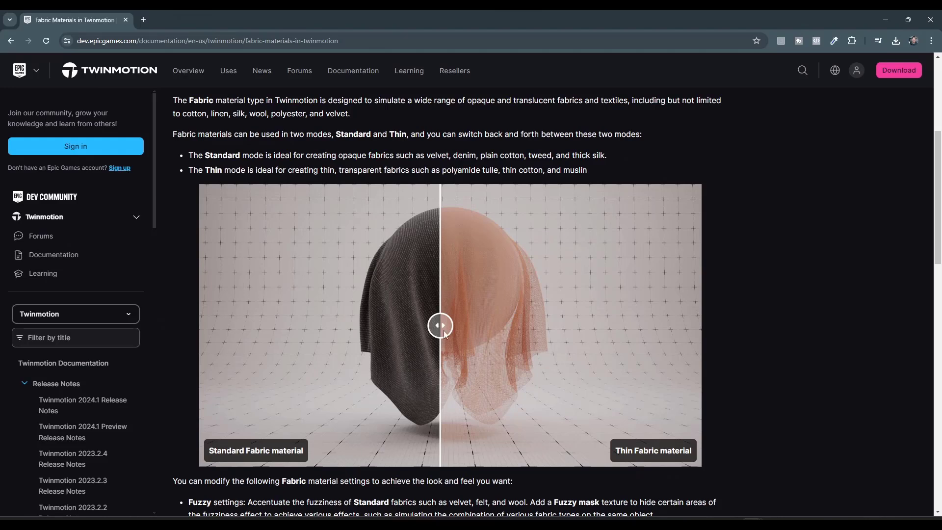
# Step: Compare Standard and Thin fabrics on the Fabric Materials documentation page, look over its creation instructions, and return to Twinmotion
pyautogui.moveTo(444, 331); pyautogui.dragTo(345, 326)
pyautogui.scroll(-2, 464, 316)
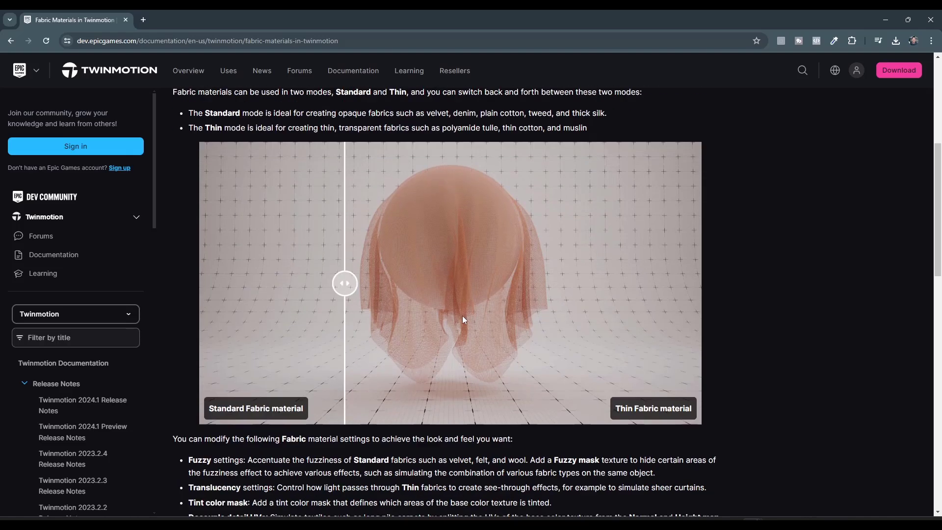
pyautogui.scroll(1, 476, 300)
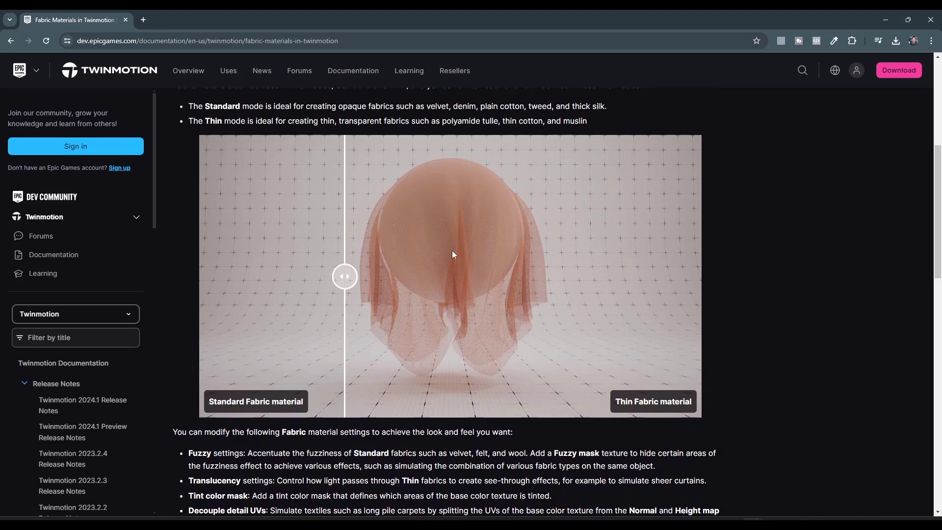
pyautogui.moveTo(350, 279); pyautogui.dragTo(471, 275)
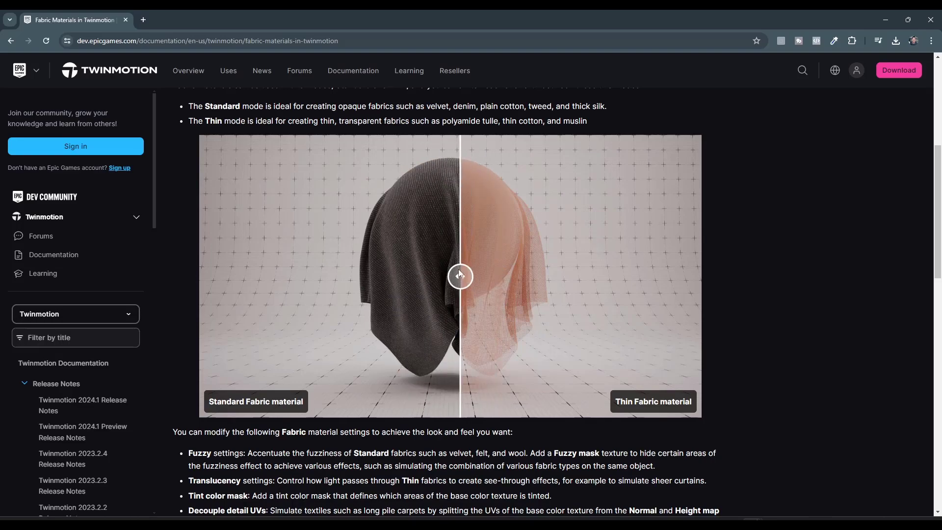
pyautogui.scroll(-15, 460, 273)
pyautogui.scroll(5, 543, 263)
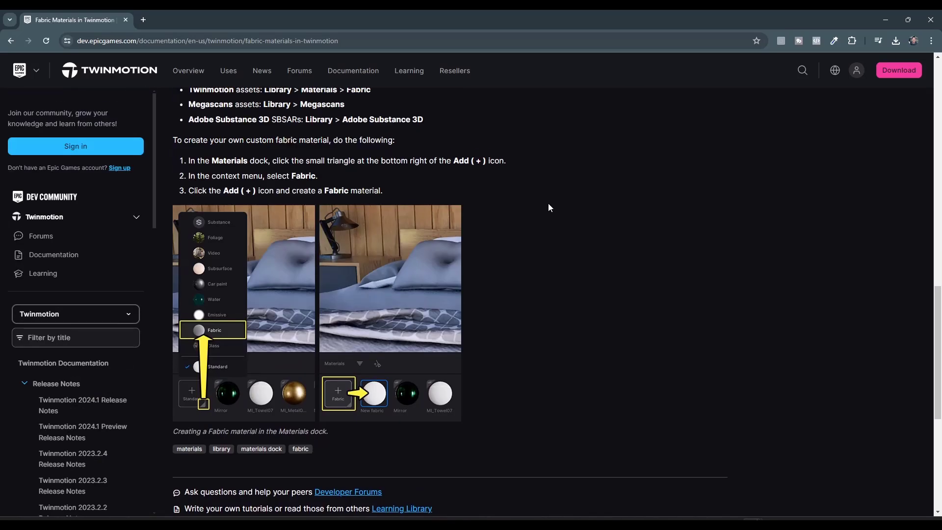
pyautogui.scroll(4, 548, 204)
pyautogui.click(886, 20)
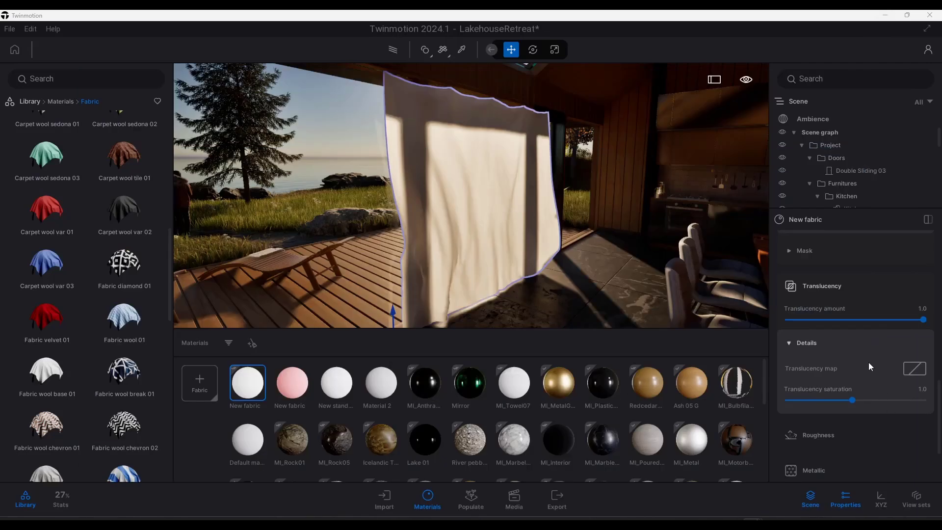
# Step: Change the new fabric material's tint from white to a bright red
pyautogui.scroll(5, 940, 412)
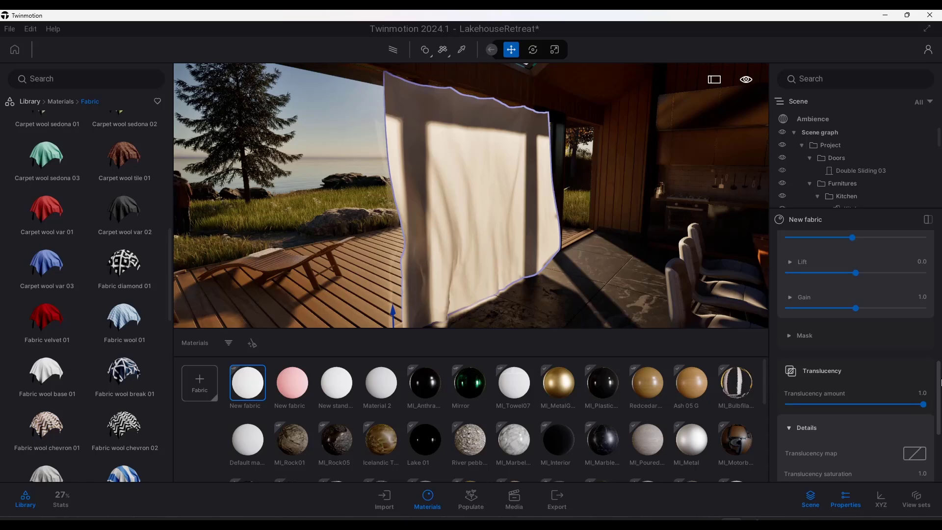
pyautogui.click(919, 335)
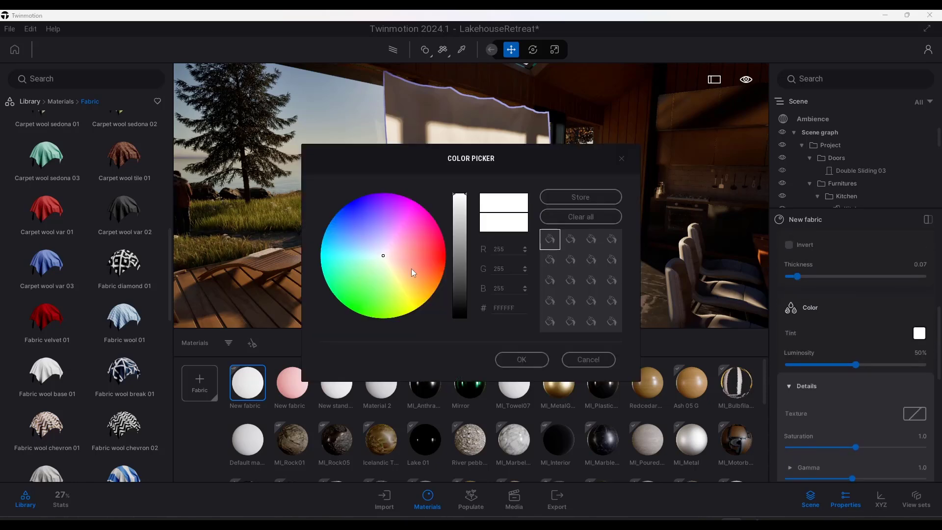
pyautogui.moveTo(411, 269); pyautogui.dragTo(434, 250)
pyautogui.click(522, 360)
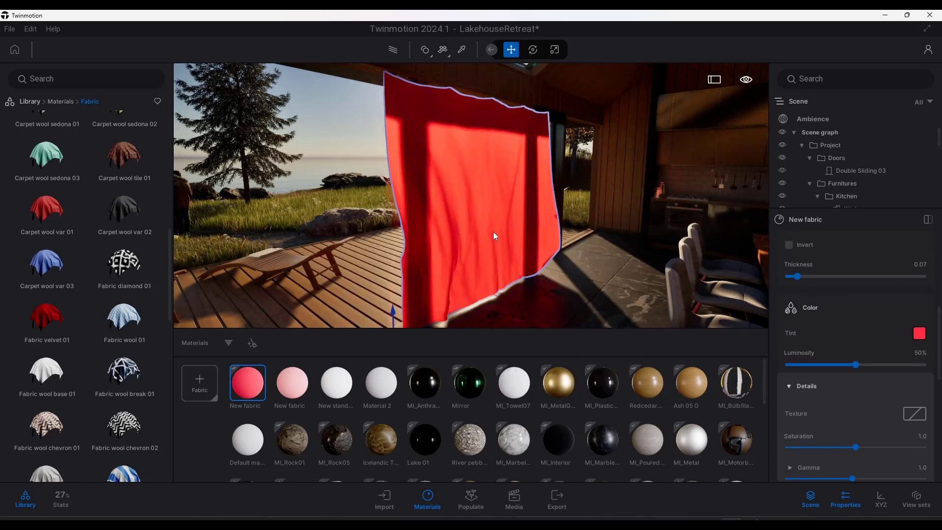
# Step: Examine the red cloth and the light it casts on the interior from around and above the room
pyautogui.moveTo(487, 234); pyautogui.dragTo(509, 256, button='right')
pyautogui.press('s')
pyautogui.press('w')
pyautogui.press('s')
pyautogui.press('d')
pyautogui.press('w')
pyautogui.press('e')
pyautogui.press('s')
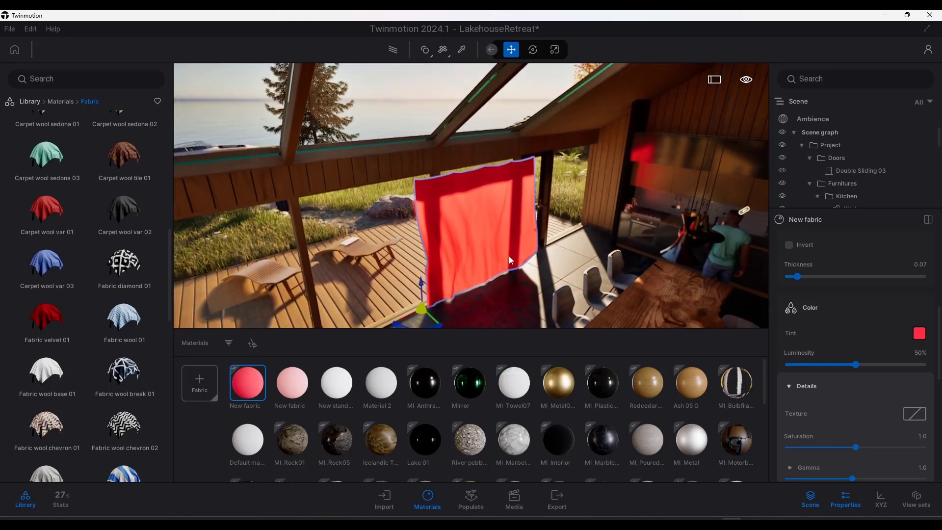
# Step: Select the red cloth and move it by about 0.64, viewing it close up in its new position
pyautogui.click(487, 232)
pyautogui.moveTo(431, 317); pyautogui.dragTo(432, 283)
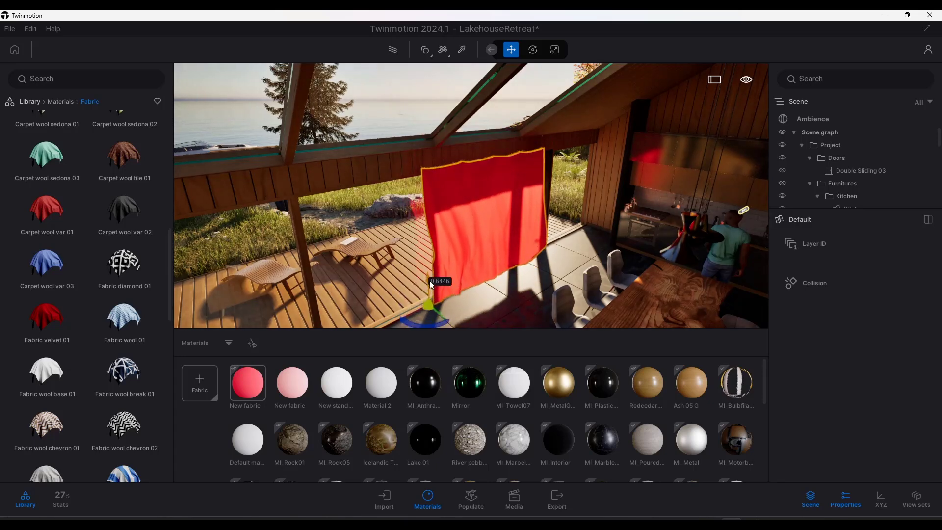
pyautogui.scroll(4, 492, 250)
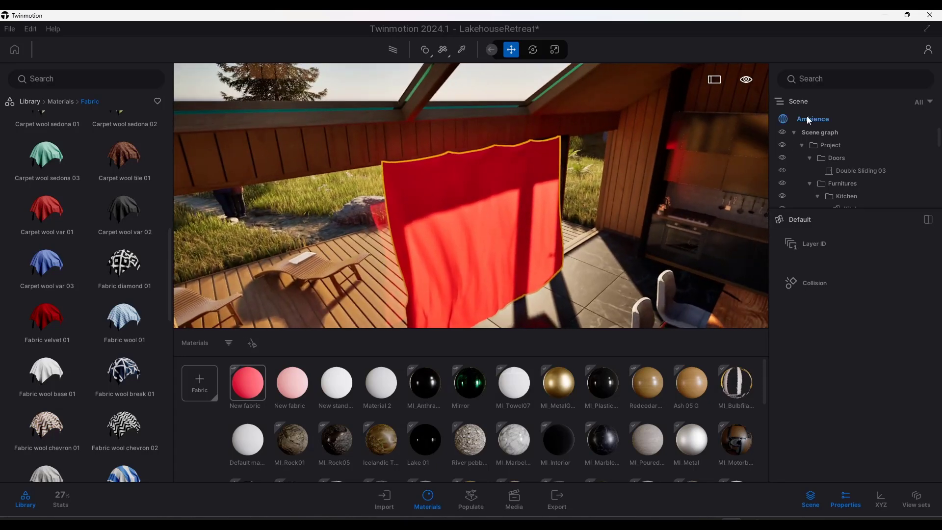
# Step: Adjust a sun setting in the Ambience environment properties and look at the red cloth under the changed lighting
pyautogui.click(809, 119)
pyautogui.scroll(-6, 826, 323)
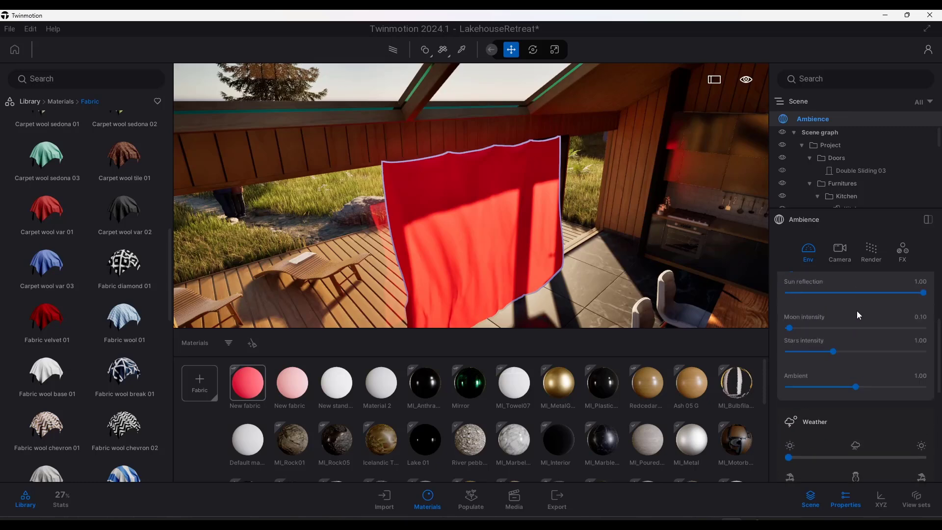
pyautogui.scroll(2, 864, 339)
pyautogui.moveTo(891, 329)
pyautogui.mouseDown()
pyautogui.moveTo(871, 333)
pyautogui.moveTo(911, 330)
pyautogui.moveTo(894, 340)
pyautogui.mouseUp()
pyautogui.moveTo(624, 235); pyautogui.dragTo(656, 235, button='right')
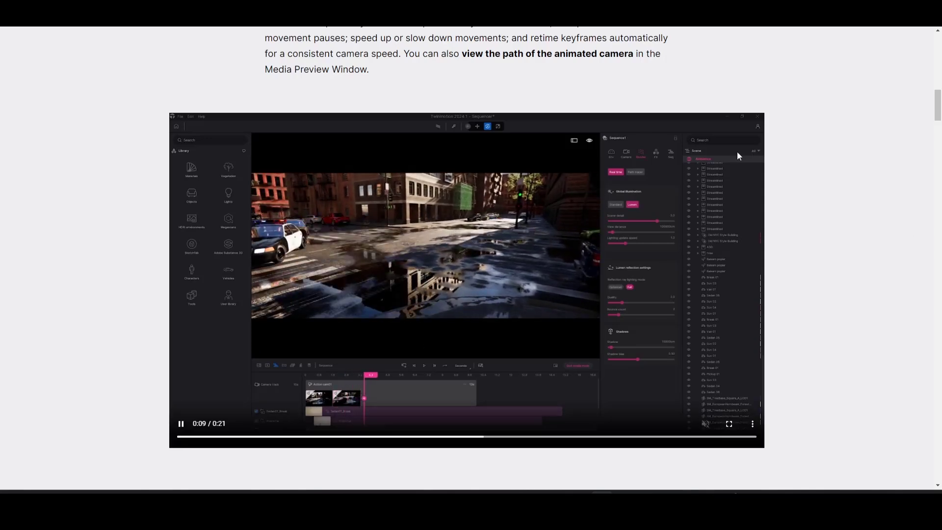
# Step: Study the article's Animation sequencing tools section and video, highlighting "Sequence media type", and continue down to New bloom controls
pyautogui.scroll(3, 211, 230)
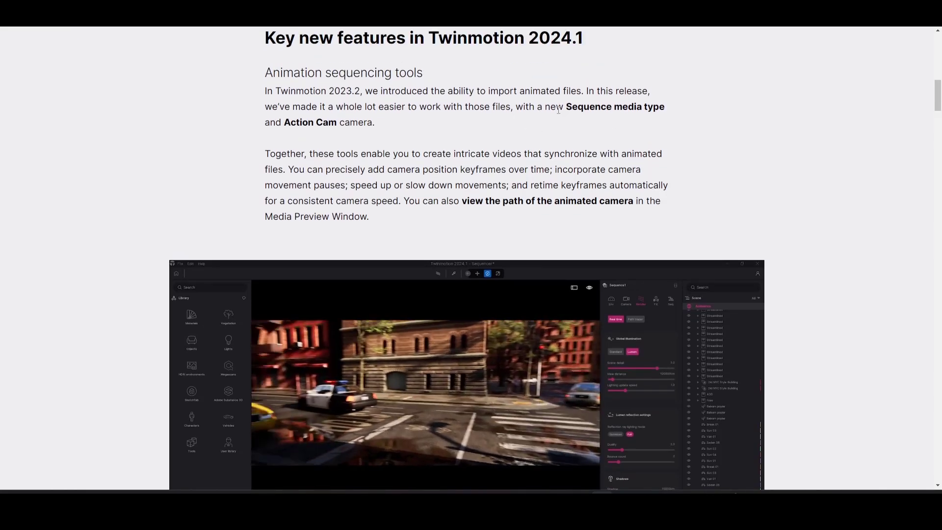
pyautogui.moveTo(566, 107); pyautogui.dragTo(698, 109)
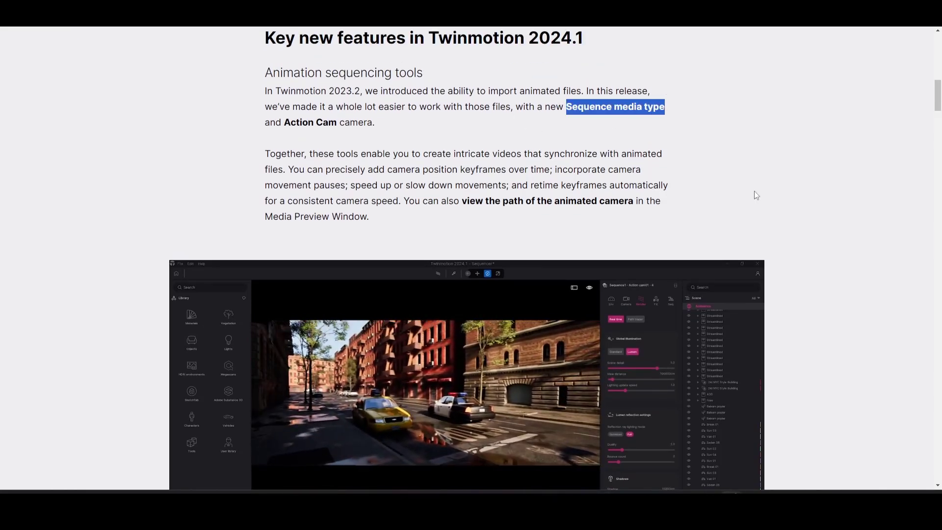
pyautogui.scroll(-1, 712, 186)
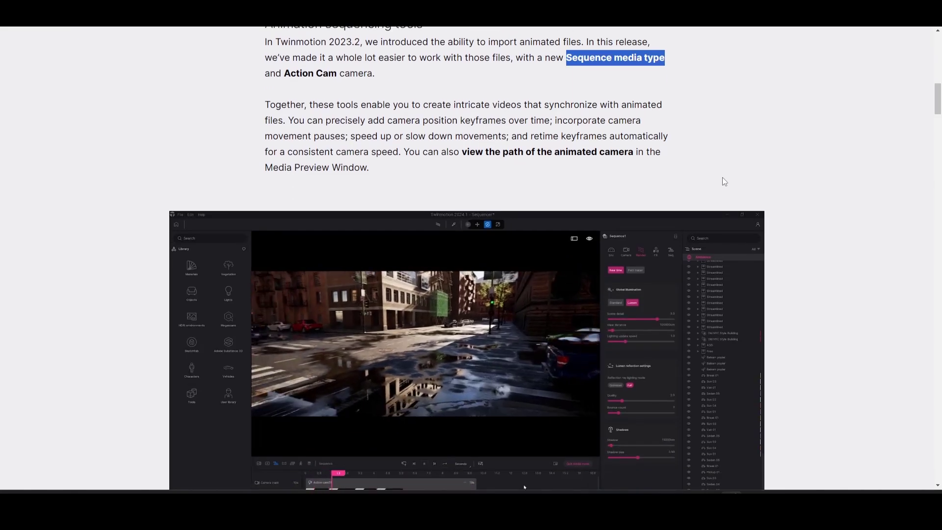
pyautogui.scroll(-5, 722, 174)
pyautogui.scroll(2, 393, 253)
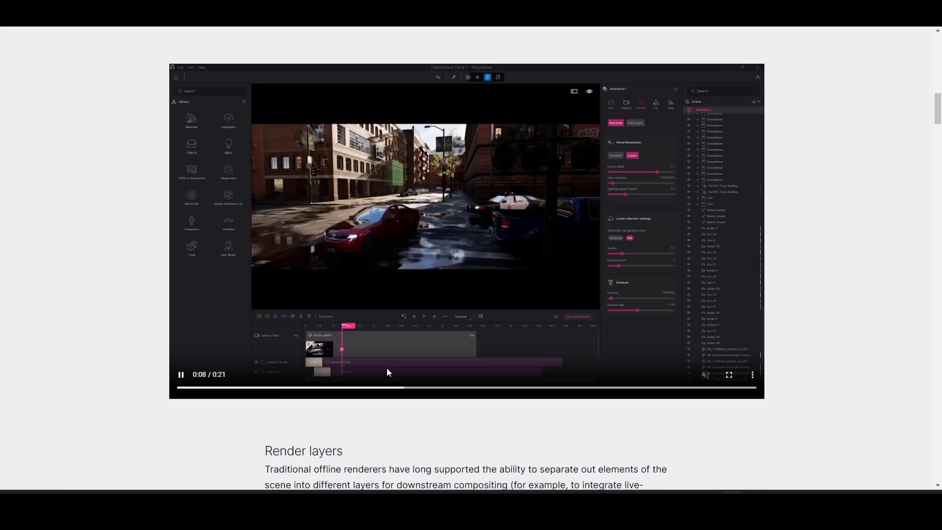
pyautogui.scroll(1, 685, 301)
pyautogui.scroll(5, 686, 300)
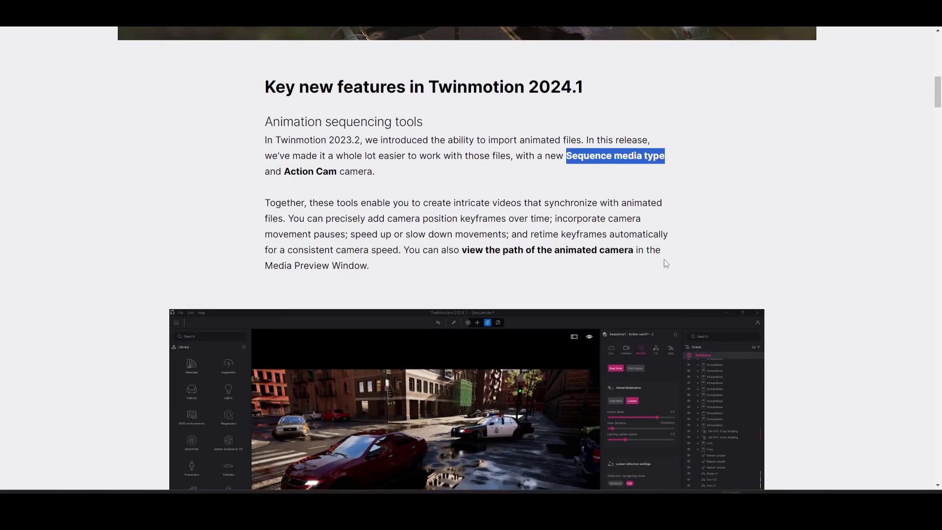
pyautogui.scroll(-2, 471, 265)
pyautogui.scroll(-3, 431, 323)
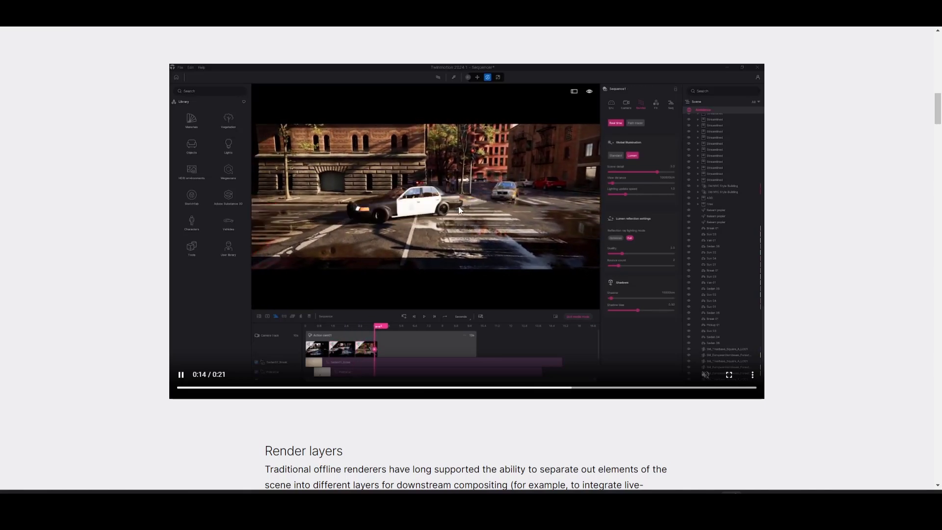
pyautogui.scroll(-15, 924, 350)
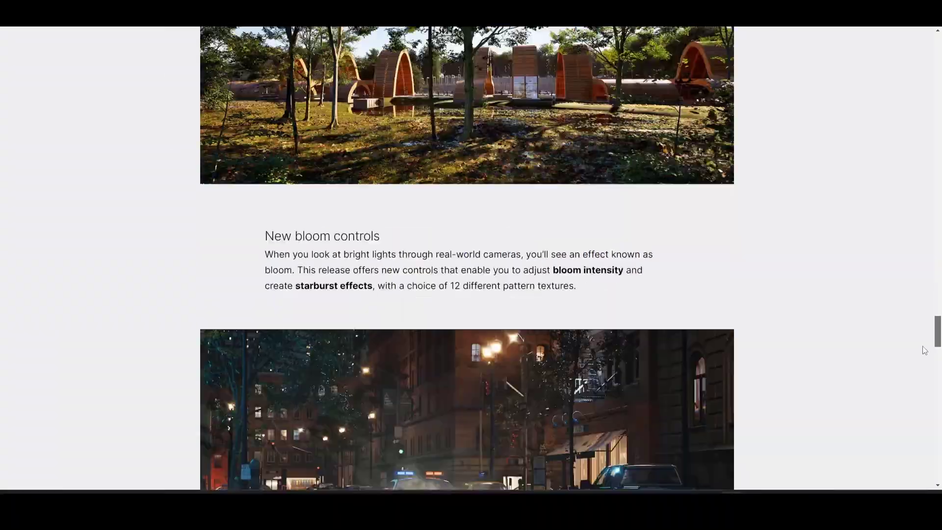
# Step: Read the article's New bloom controls section and continue to the text that follows, highlighting a passage
pyautogui.moveTo(925, 350); pyautogui.dragTo(915, 408)
pyautogui.moveTo(267, 156); pyautogui.dragTo(677, 252)
pyautogui.click(662, 254)
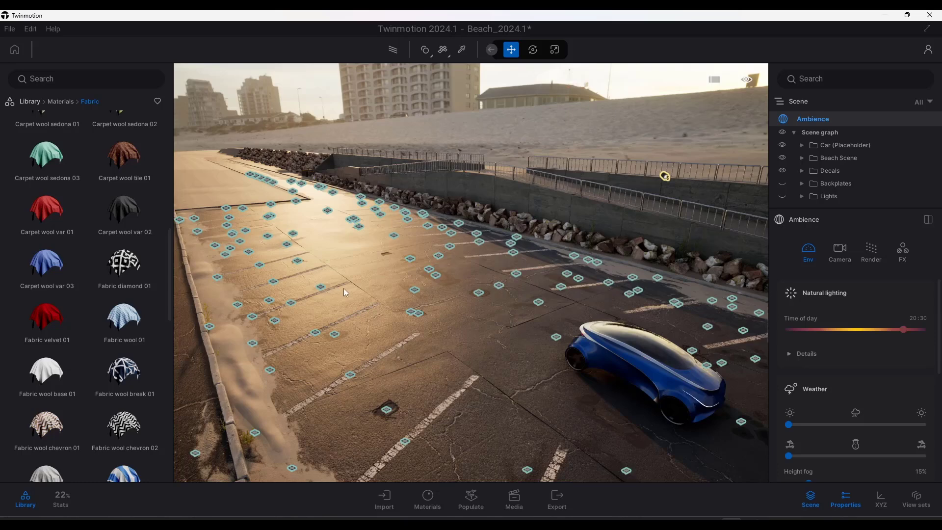
# Step: Activate the Spacing placement mode for populating the beach parking lot with assets
pyautogui.click(471, 499)
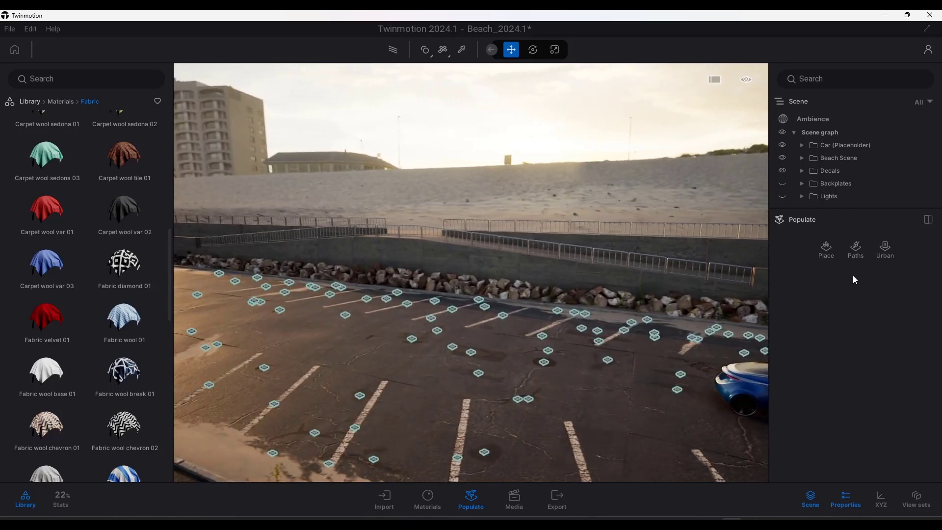
pyautogui.click(827, 248)
pyautogui.click(869, 288)
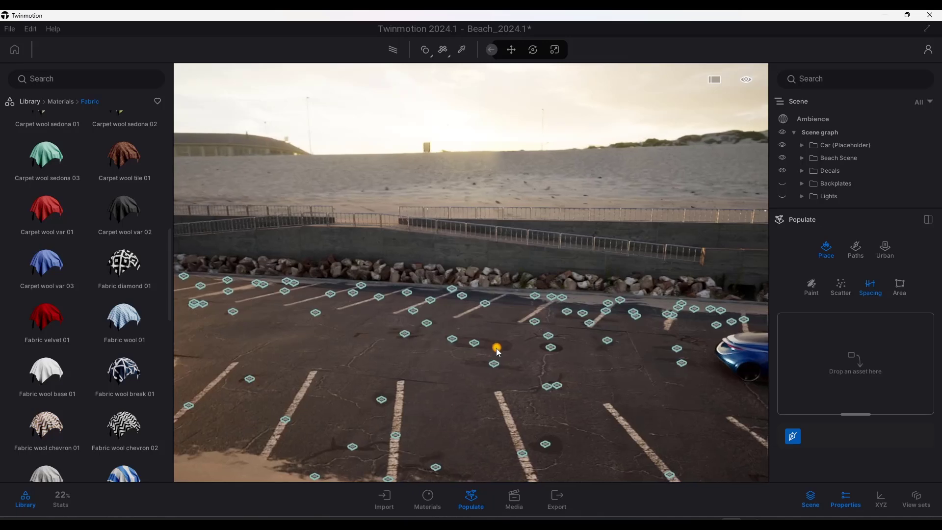
# Step: Add Coupe 01, Sedan 02 and Sedan 05 from the library's Cars collection to the spacing assets
pyautogui.click(28, 102)
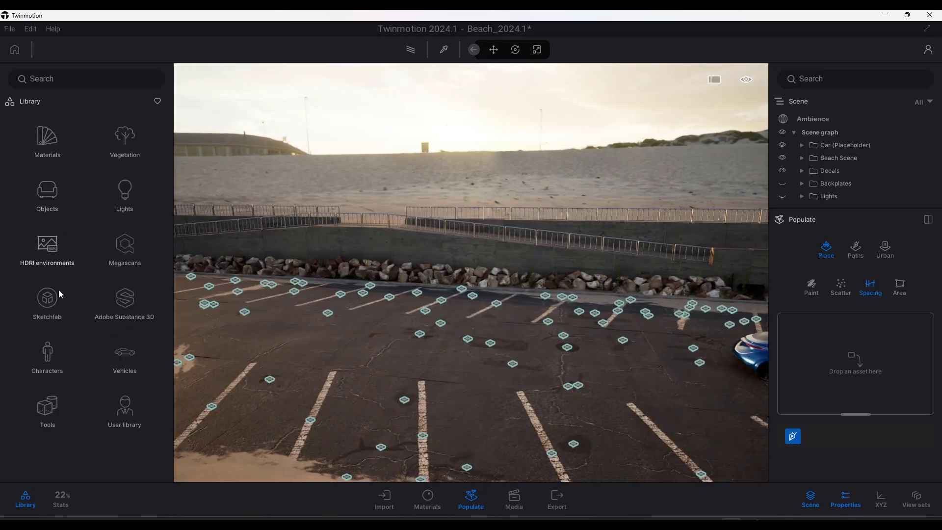
pyautogui.click(133, 363)
pyautogui.click(124, 196)
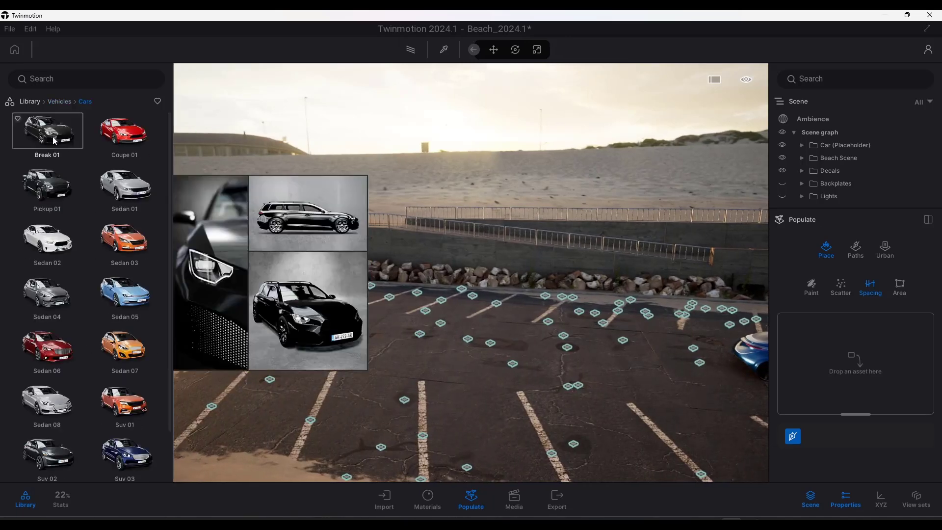
pyautogui.moveTo(118, 146)
pyautogui.moveTo(123, 133); pyautogui.dragTo(807, 326)
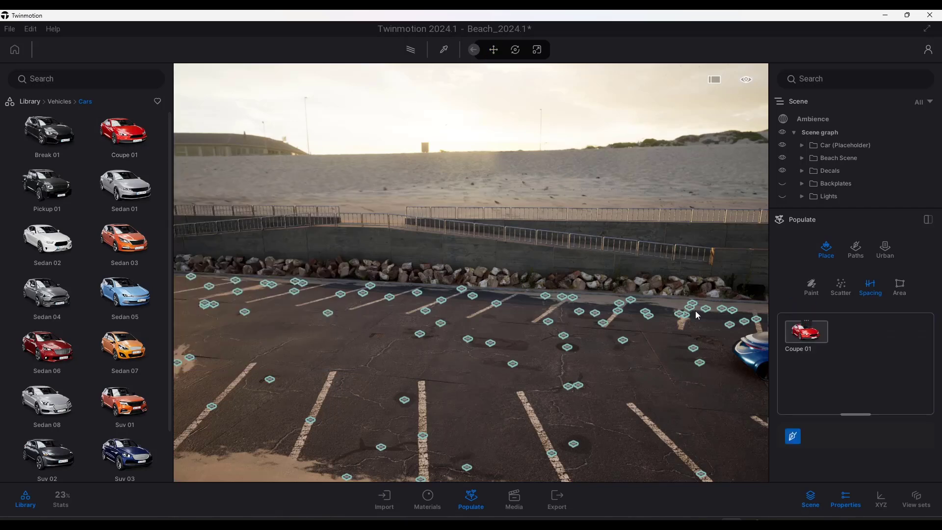
pyautogui.moveTo(819, 398); pyautogui.dragTo(875, 362)
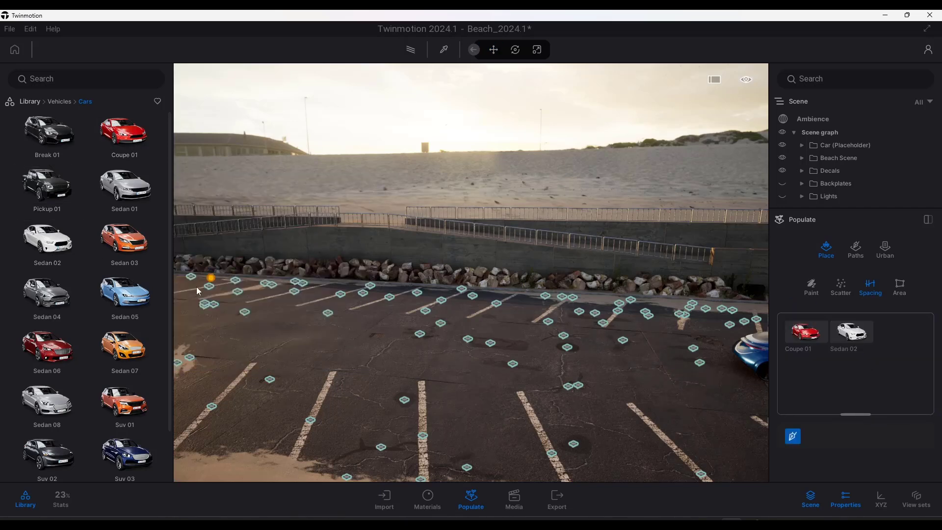
pyautogui.moveTo(133, 297); pyautogui.dragTo(844, 386)
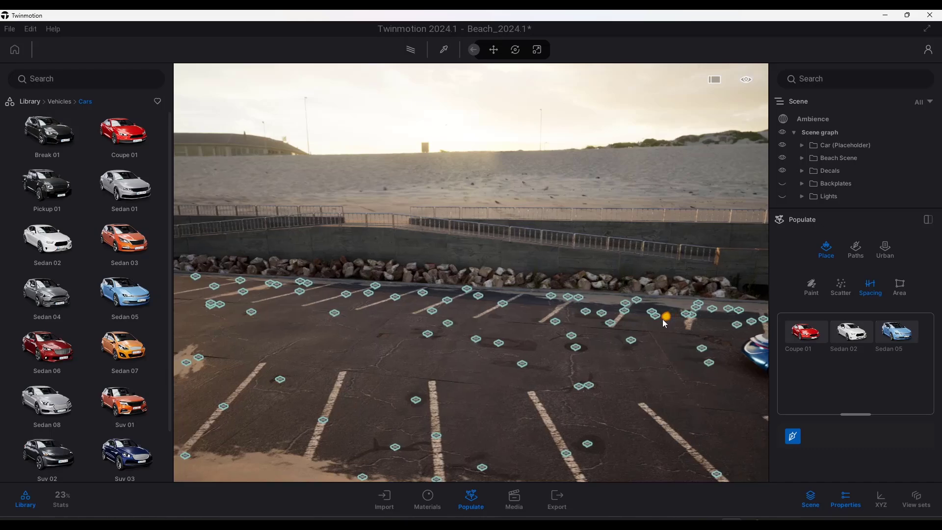
# Step: Draw a spacing path across the parking bays beside the rocks to place a row of cars
pyautogui.press('a')
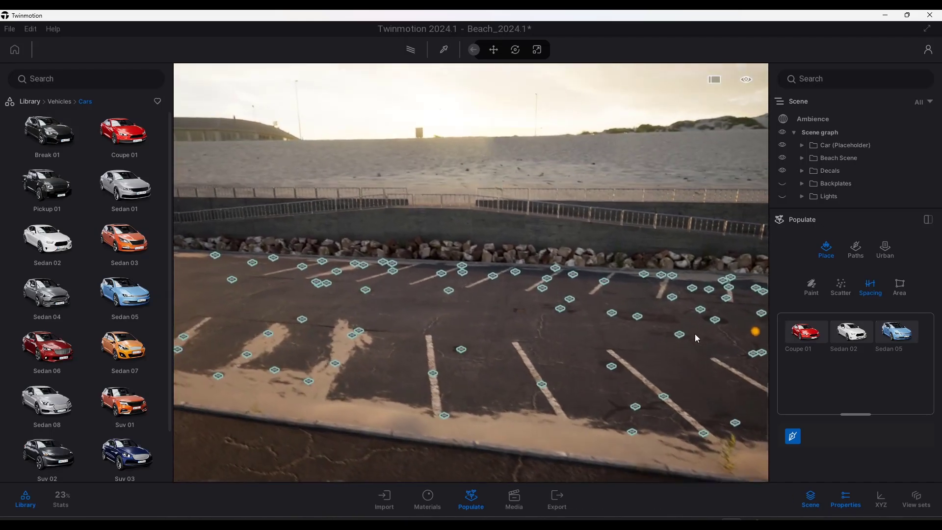
pyautogui.moveTo(695, 334); pyautogui.dragTo(849, 407, button='right')
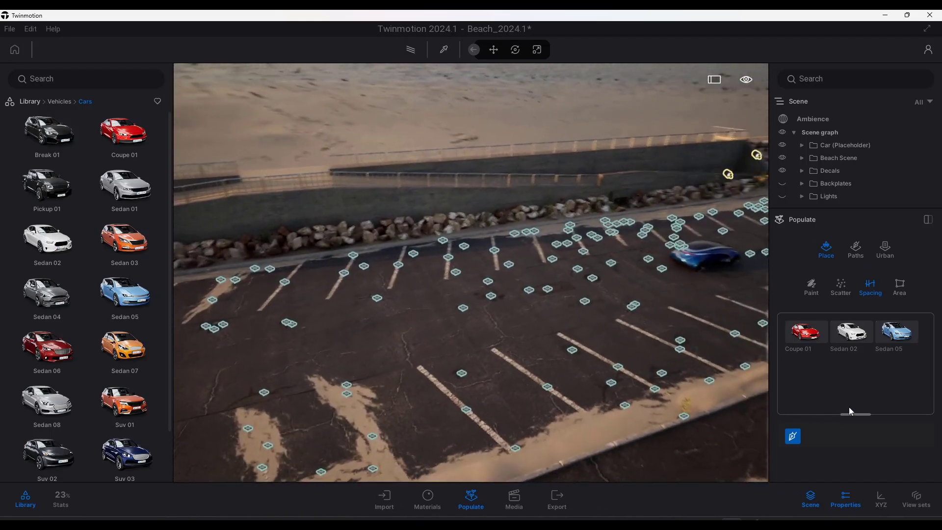
pyautogui.press('a')
pyautogui.moveTo(247, 311); pyautogui.dragTo(658, 247)
pyautogui.press('a')
pyautogui.moveTo(475, 293); pyautogui.dragTo(499, 284, button='right')
pyautogui.press('w')
pyautogui.press('a')
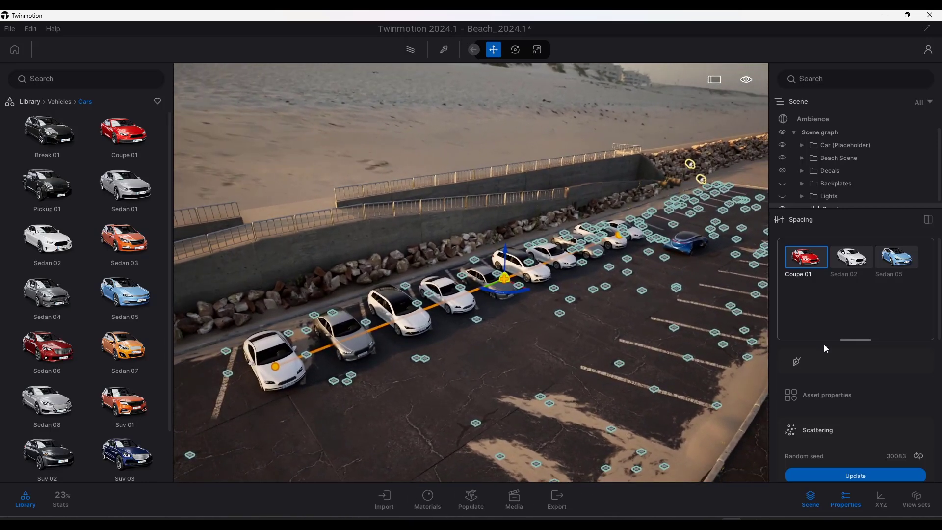
# Step: Turn on random order for the row of cars and regenerate its random seed several times
pyautogui.scroll(-4, 868, 345)
pyautogui.scroll(-2, 873, 363)
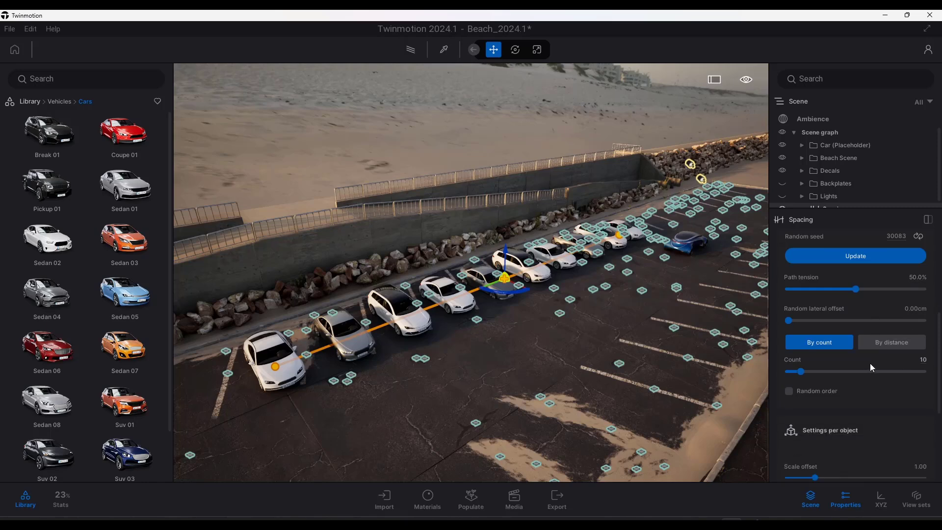
pyautogui.click(817, 376)
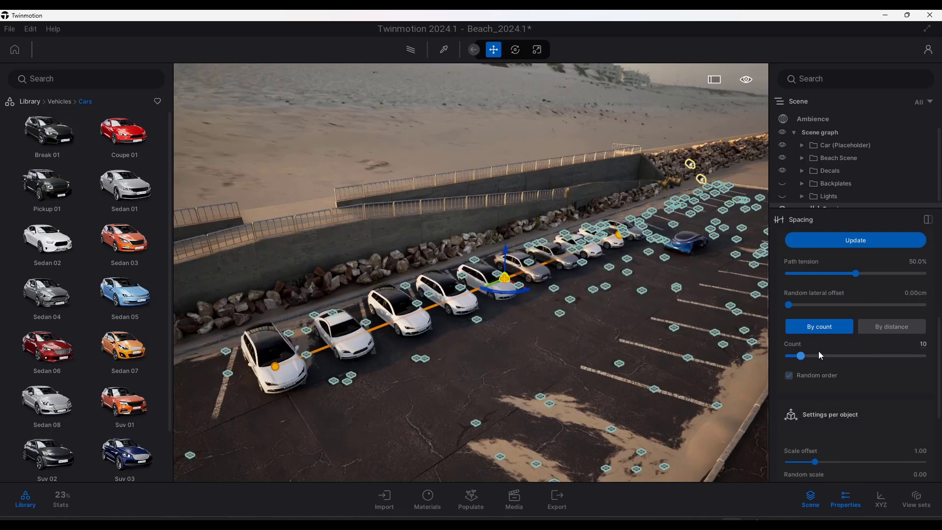
pyautogui.scroll(2, 844, 356)
pyautogui.click(922, 302)
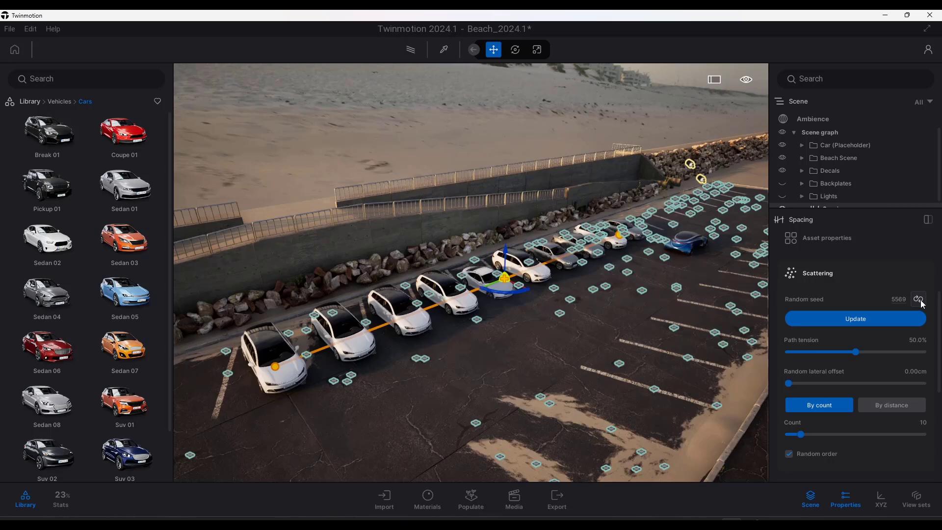
pyautogui.click(921, 303)
pyautogui.click(921, 303)
pyautogui.click(919, 304)
# Step: Select all three car assets of the row and set their rotation offset to 13.04
pyautogui.moveTo(638, 294); pyautogui.dragTo(729, 321, button='right')
pyautogui.moveTo(721, 252); pyautogui.dragTo(726, 242, button='right')
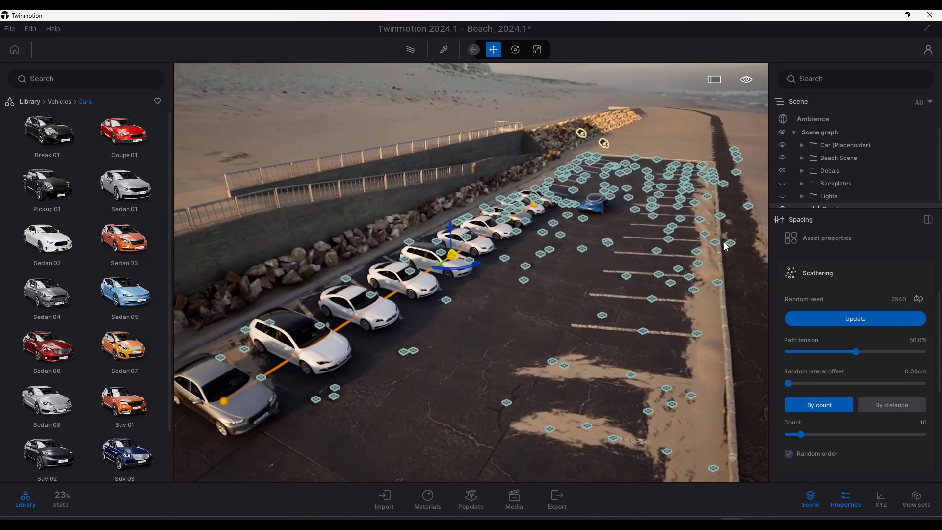
pyautogui.scroll(3, 851, 270)
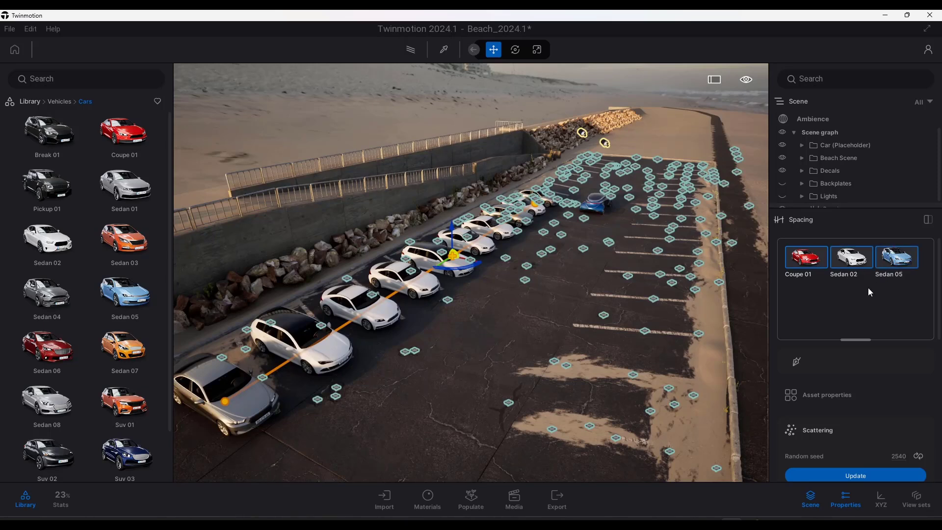
pyautogui.scroll(-5, 853, 309)
pyautogui.scroll(-4, 861, 326)
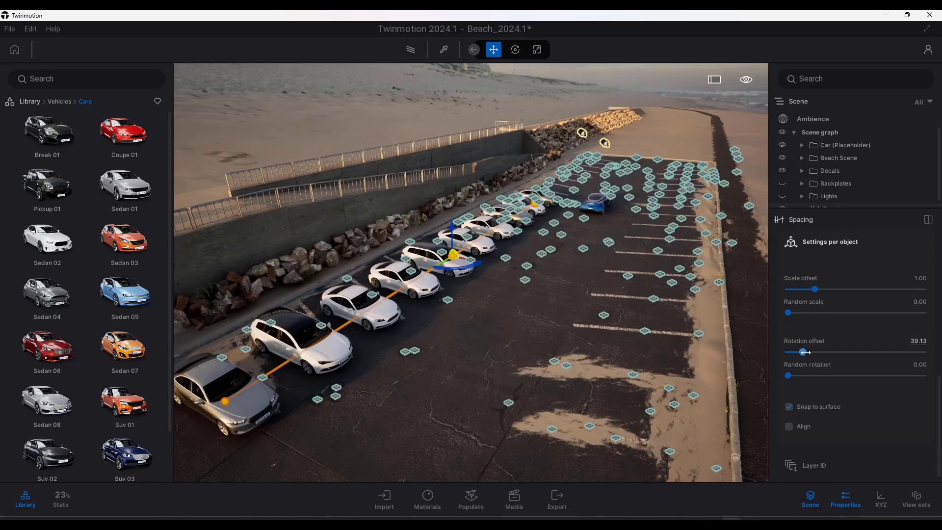
pyautogui.moveTo(805, 353); pyautogui.dragTo(796, 359)
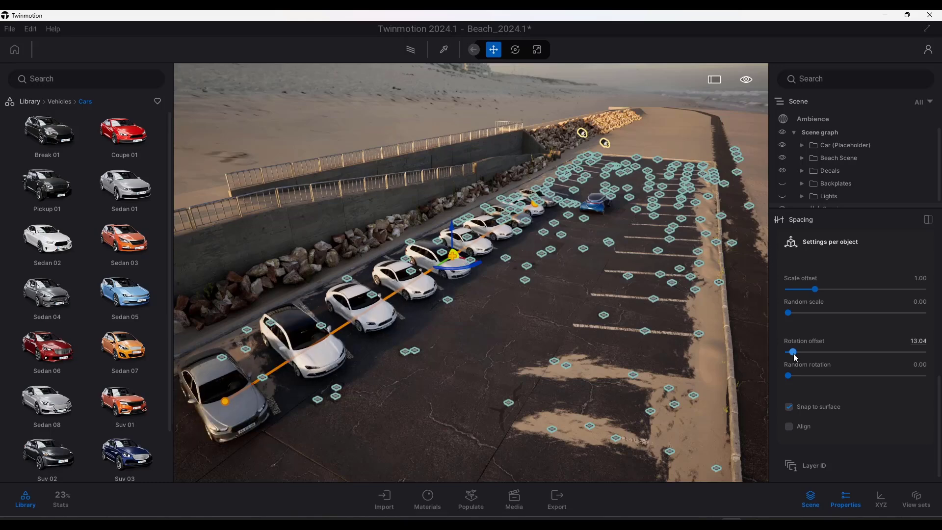
# Step: Inspect the rotated row and try adjusting the number of cars with the Count setting
pyautogui.moveTo(471, 273); pyautogui.dragTo(363, 280, button='right')
pyautogui.moveTo(584, 294); pyautogui.dragTo(632, 276, button='right')
pyautogui.scroll(5, 833, 316)
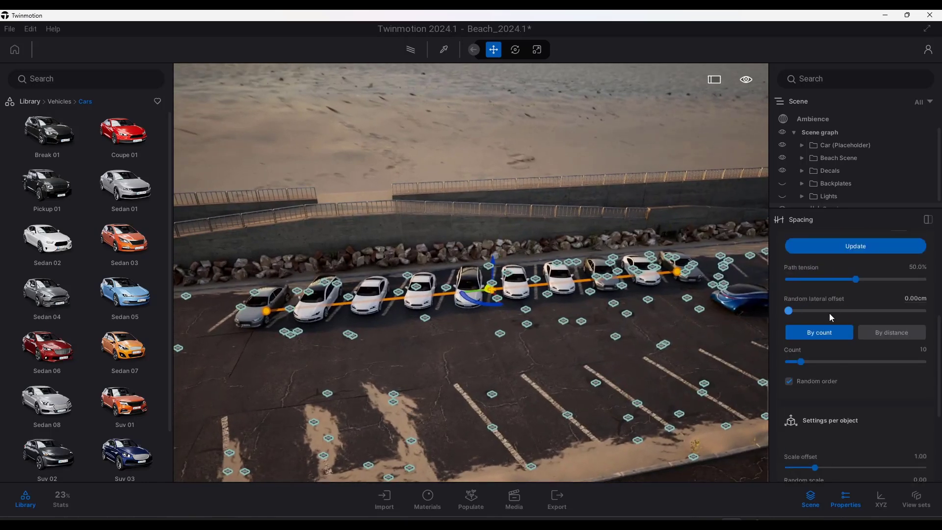
pyautogui.moveTo(799, 370)
pyautogui.mouseDown()
pyautogui.moveTo(811, 367)
pyautogui.moveTo(802, 362)
pyautogui.mouseUp()
# Step: Select the concrete ramp behind the cars and hide the Railings group in the scene
pyautogui.moveTo(501, 323); pyautogui.dragTo(393, 260, button='right')
pyautogui.press('w')
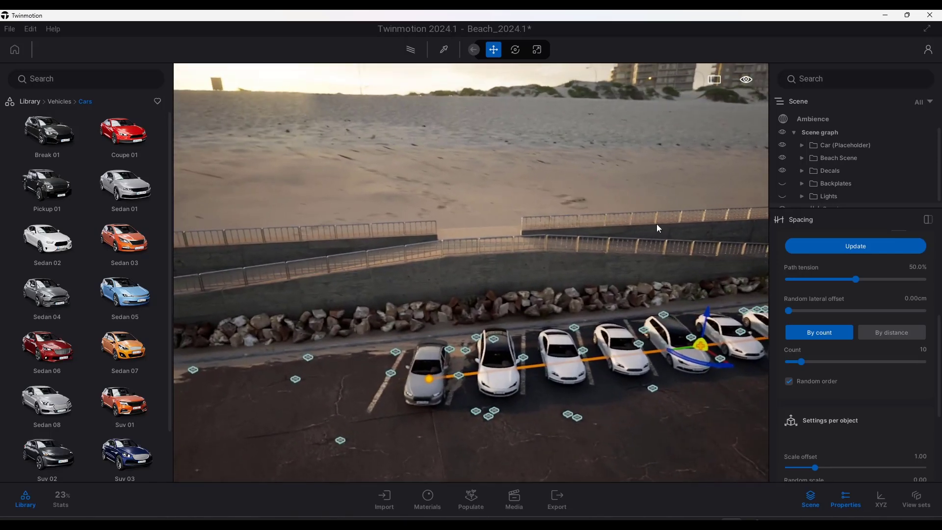
pyautogui.click(659, 230)
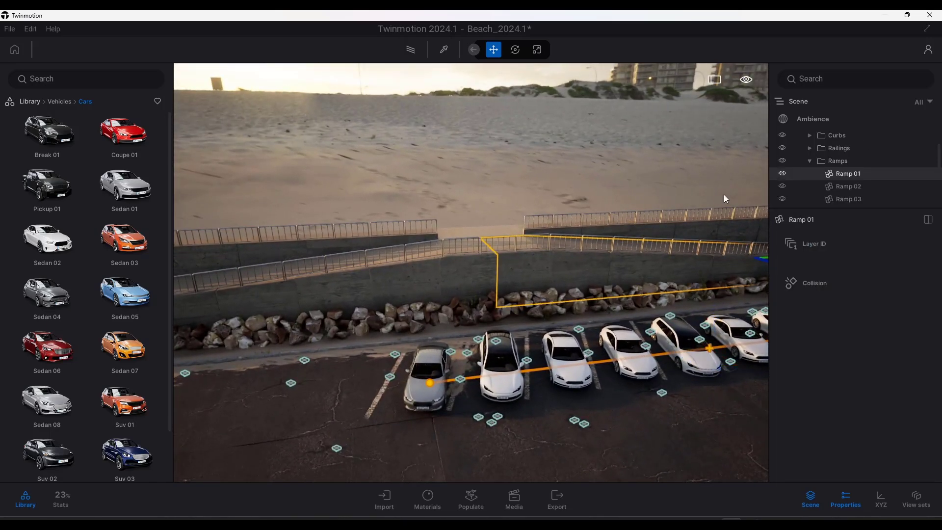
pyautogui.click(783, 148)
# Step: Start a new Spacing placement, search the library for "rail" and add the longer Safety Rail as its asset
pyautogui.press('a')
pyautogui.moveTo(726, 178); pyautogui.dragTo(790, 172, button='right')
pyautogui.press('w')
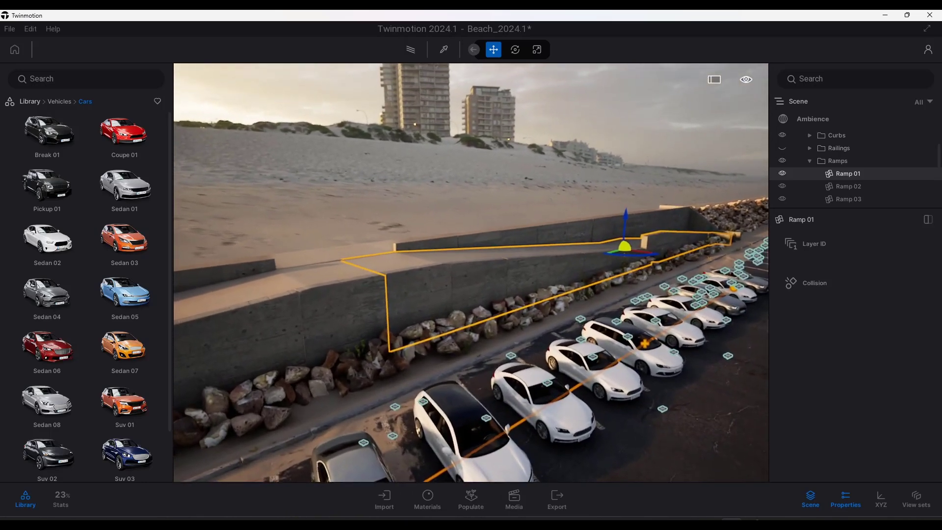
pyautogui.press('a')
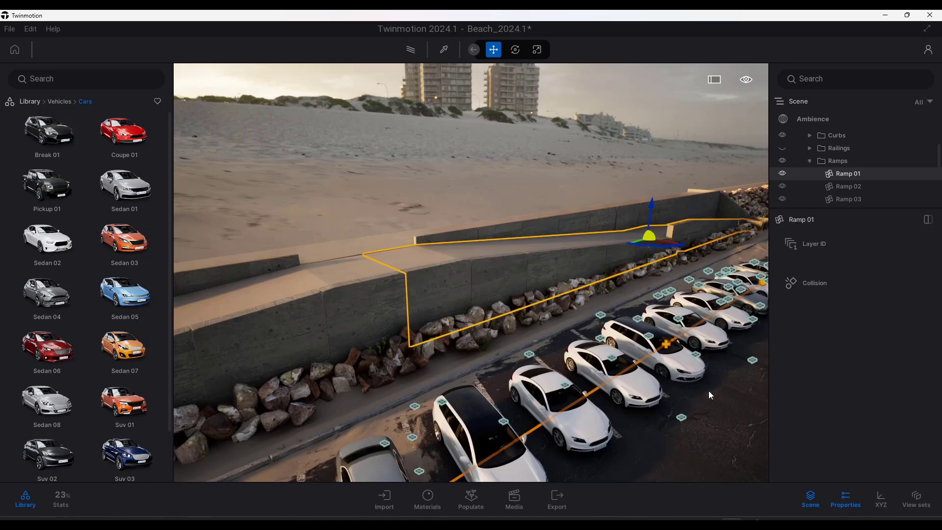
pyautogui.click(471, 499)
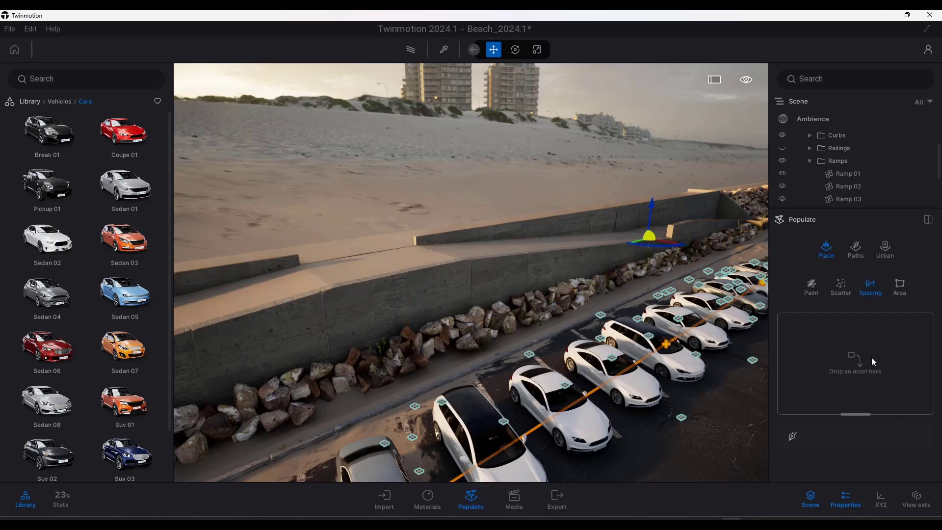
pyautogui.click(31, 103)
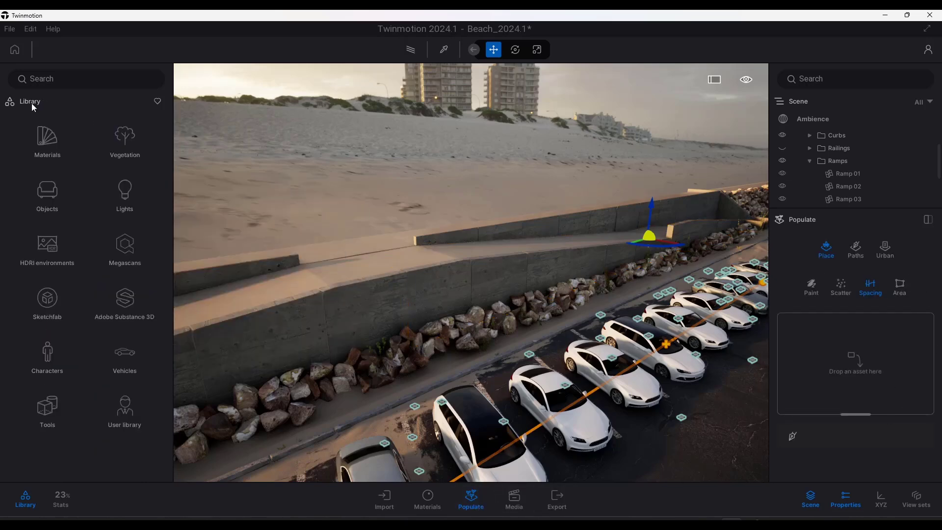
pyautogui.click(59, 80)
pyautogui.write('rail')
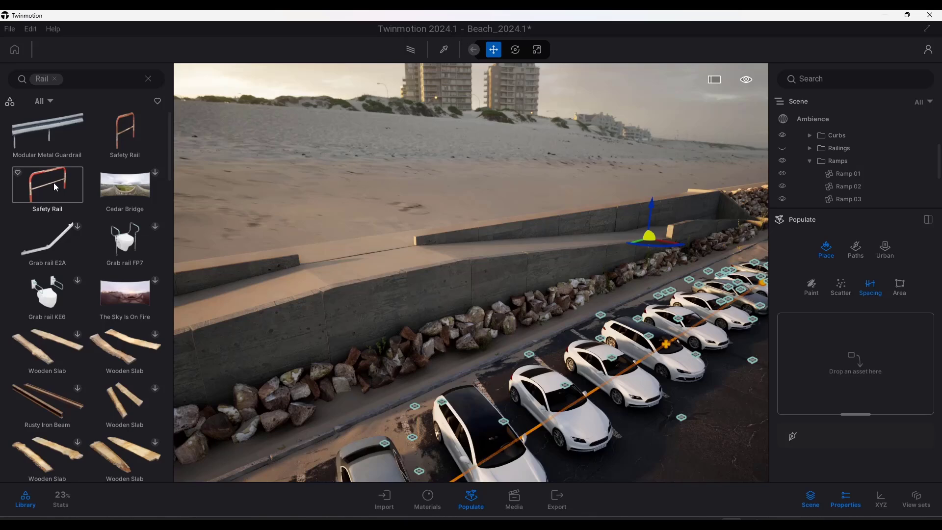
pyautogui.moveTo(52, 187); pyautogui.dragTo(853, 363)
# Step: Draw a straight spacing path along the top of the ramp's rear concrete wall to place the safety rails
pyautogui.press('w')
pyautogui.press('d')
pyautogui.moveTo(528, 262); pyautogui.dragTo(646, 254, button='right')
pyautogui.press('w')
pyautogui.press('a')
pyautogui.press('w')
pyautogui.press('a')
pyautogui.press('q')
pyautogui.press('Up')
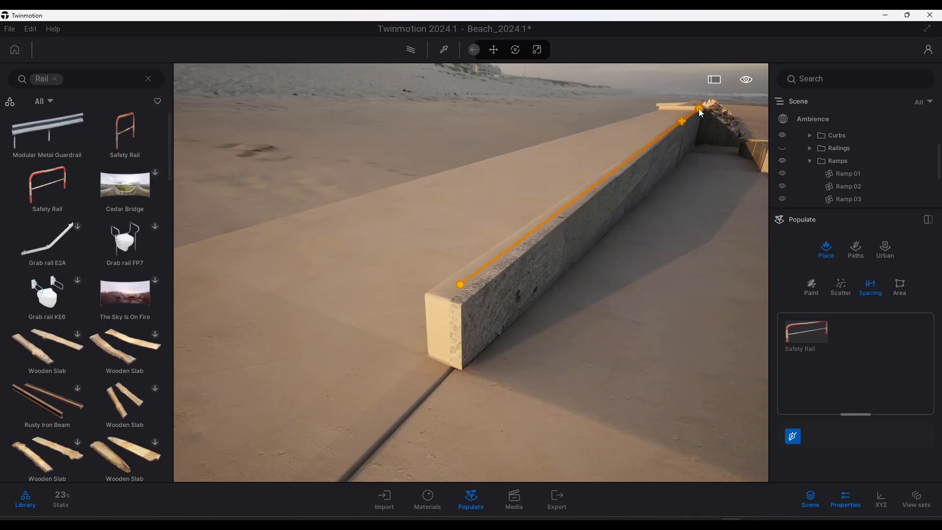
pyautogui.press('Escape')
pyautogui.press('d')
pyautogui.moveTo(698, 109); pyautogui.dragTo(663, 93, button='right')
pyautogui.press('s')
# Step: Set the safety rails' rotation offset to 90 and their count to 11
pyautogui.scroll(5, 871, 269)
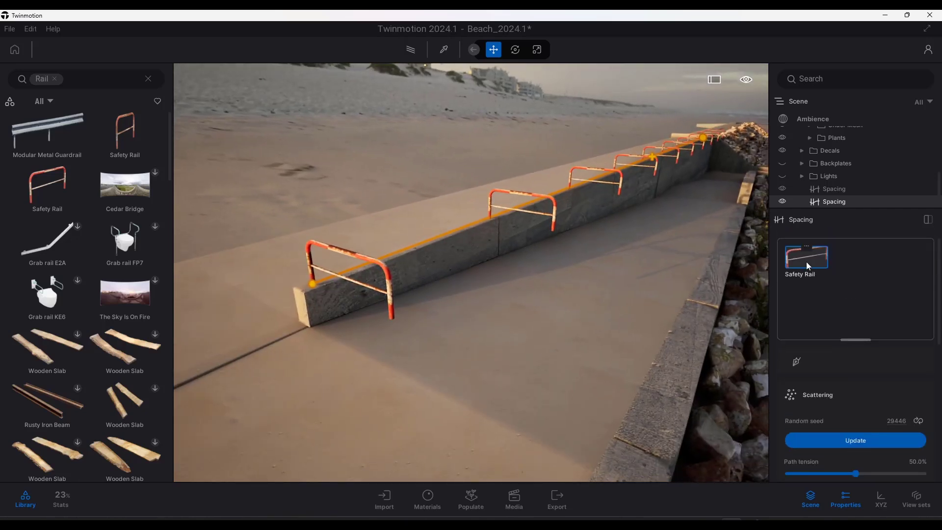
pyautogui.scroll(-5, 852, 330)
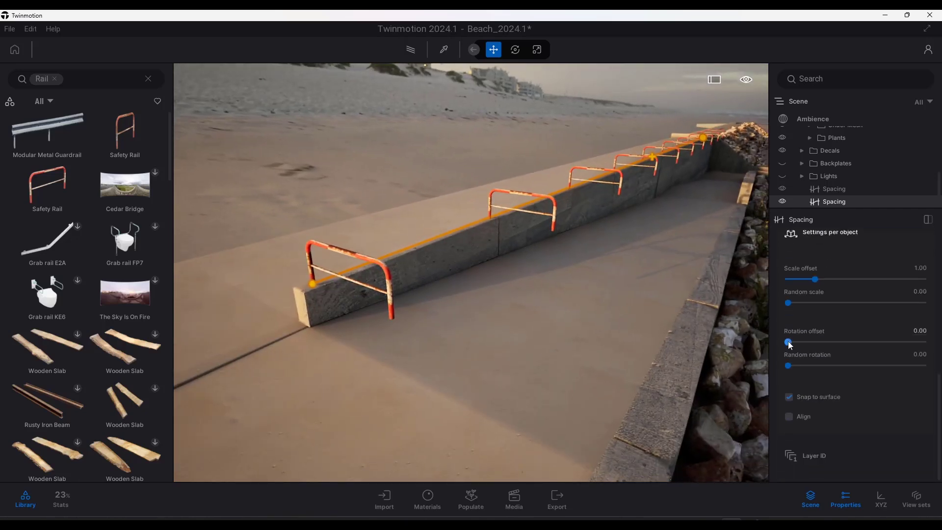
pyautogui.write('90')
pyautogui.press('Return')
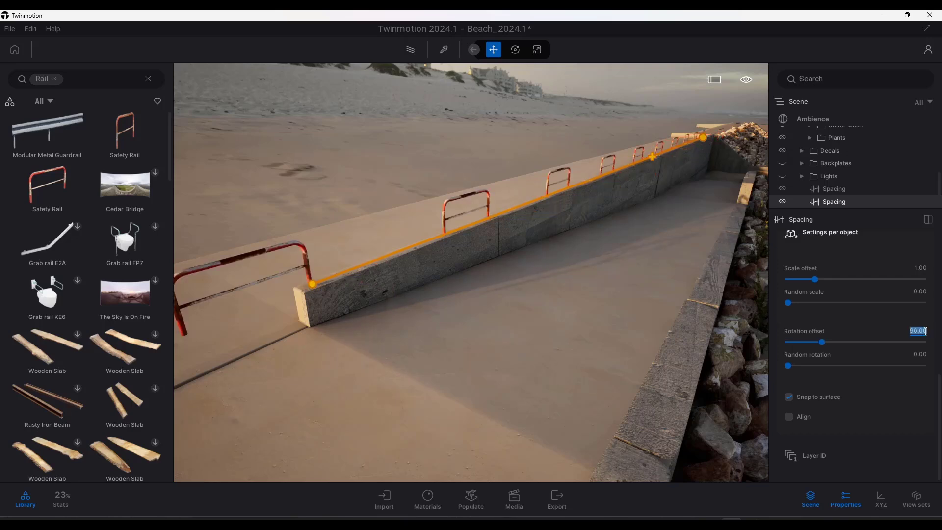
pyautogui.scroll(4, 852, 392)
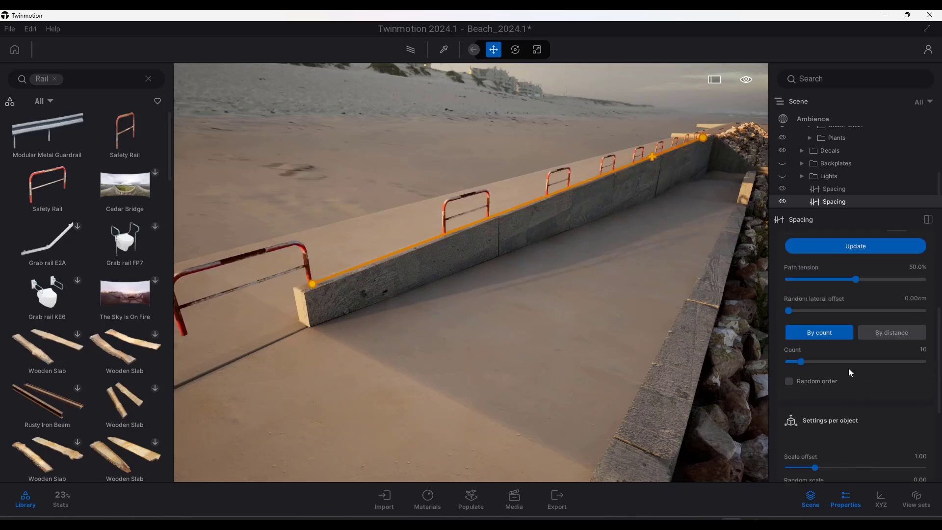
pyautogui.moveTo(802, 367); pyautogui.dragTo(803, 362)
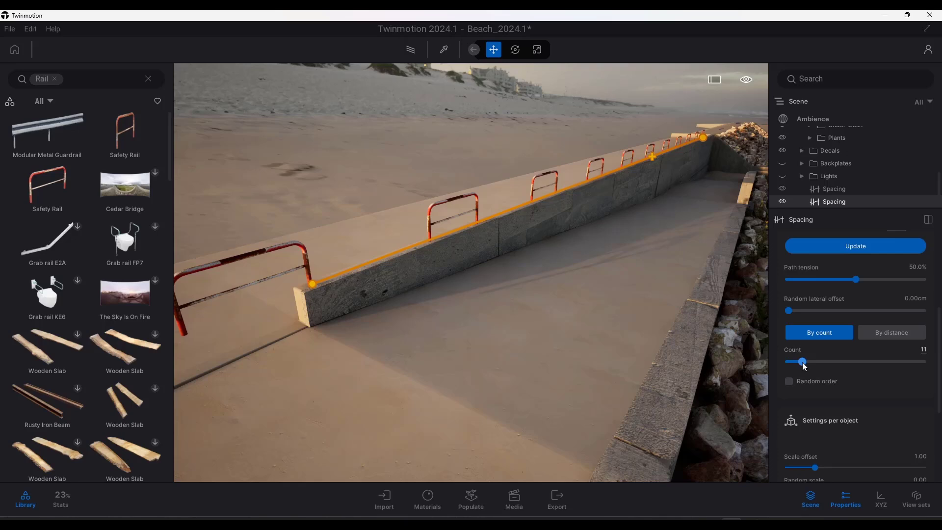
# Step: Set the safety rails' rotation offset to 270 and their count to 26, then view the railing along the wall
pyautogui.scroll(-4, 809, 363)
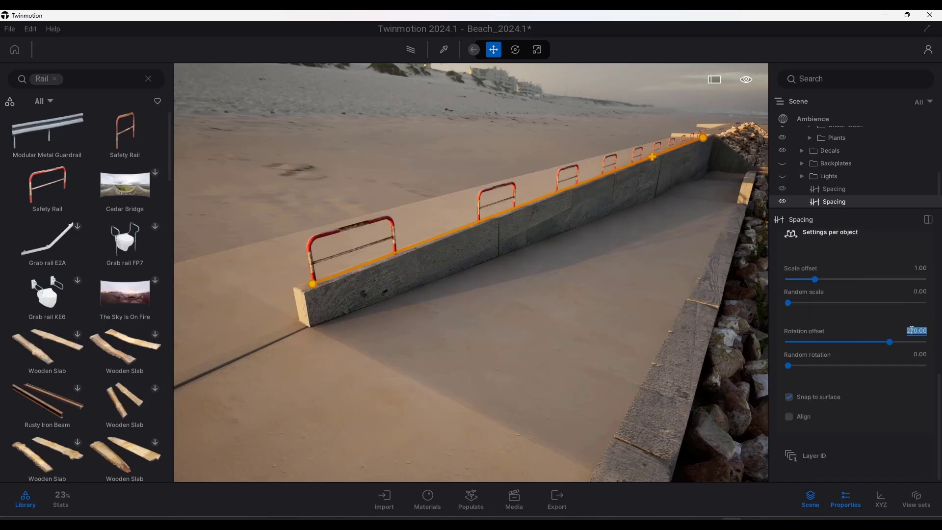
pyautogui.scroll(5, 823, 301)
pyautogui.moveTo(804, 315); pyautogui.dragTo(823, 316)
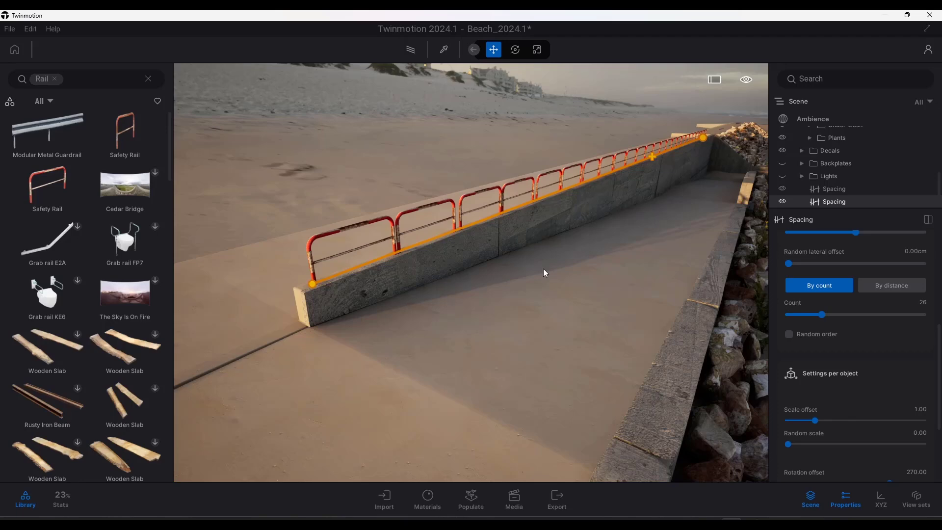
pyautogui.moveTo(543, 269); pyautogui.dragTo(569, 258, button='right')
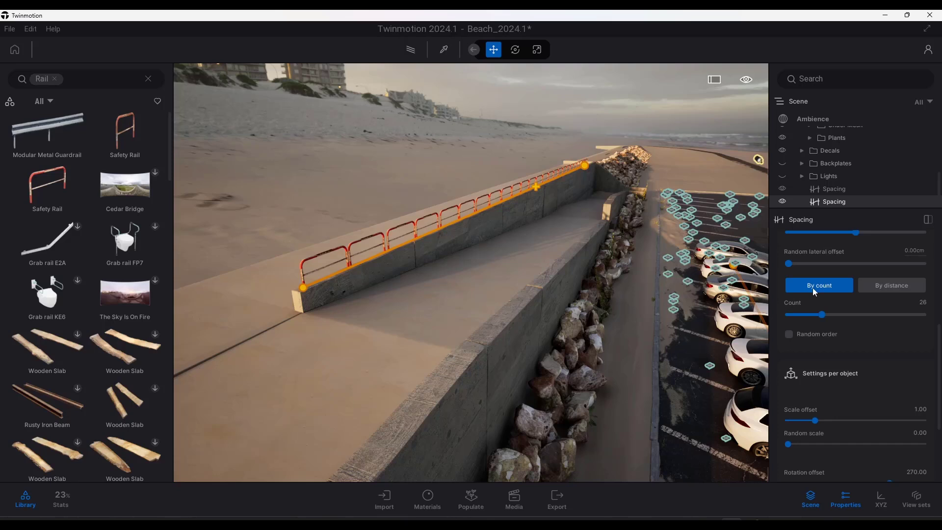
# Step: Start a new Spacing placement and draw its three-point path along the top of the ramp's front concrete wall
pyautogui.click(472, 503)
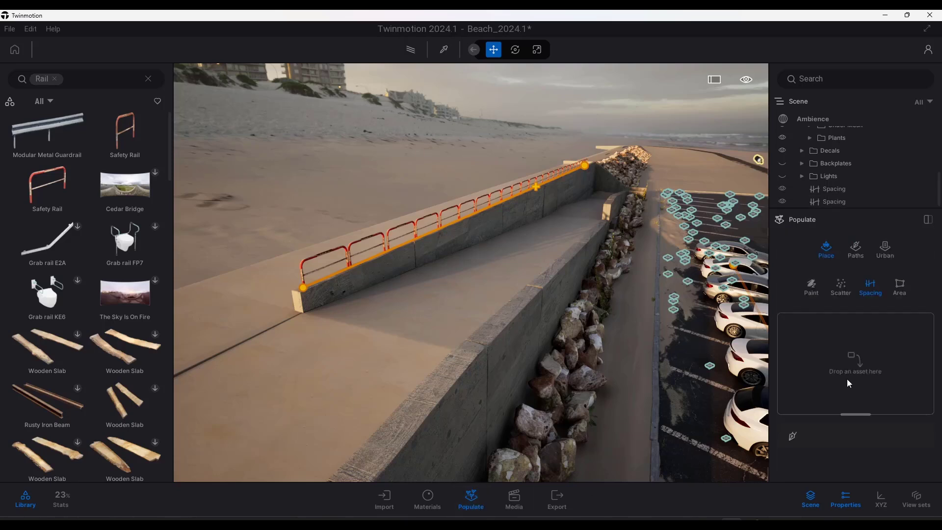
pyautogui.click(793, 436)
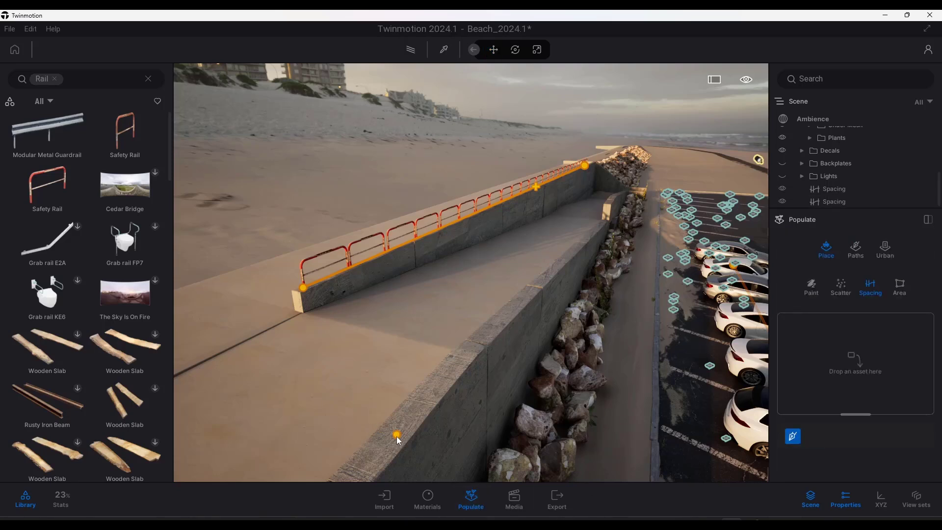
pyautogui.click(475, 340)
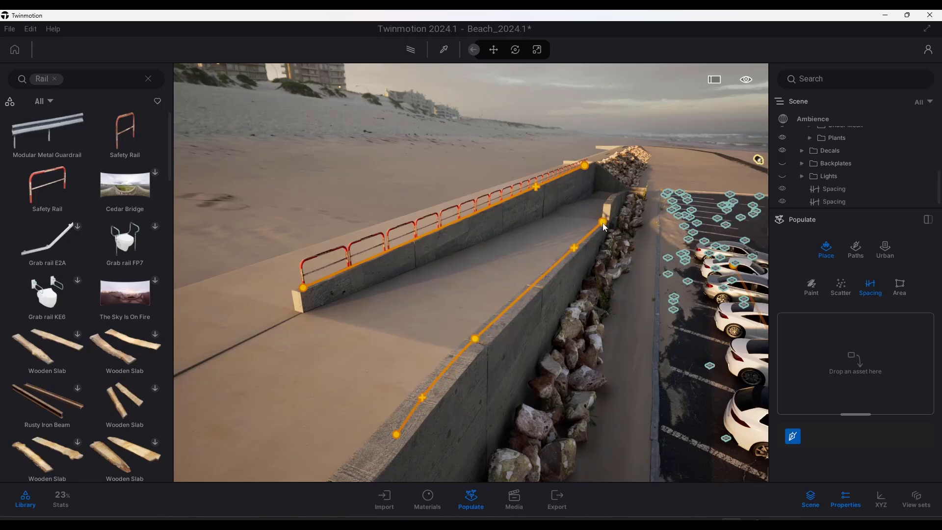
pyautogui.doubleClick(603, 223)
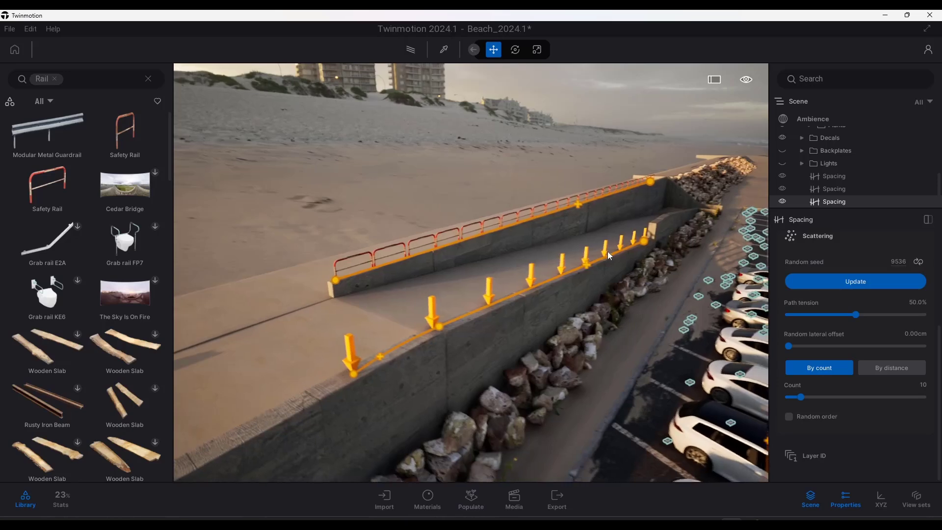
# Step: Add the Modular Metal Guardrail to the front wall's path with a rotation offset of 270 and a count of 7
pyautogui.moveTo(60, 140); pyautogui.dragTo(826, 270)
pyautogui.press('Return')
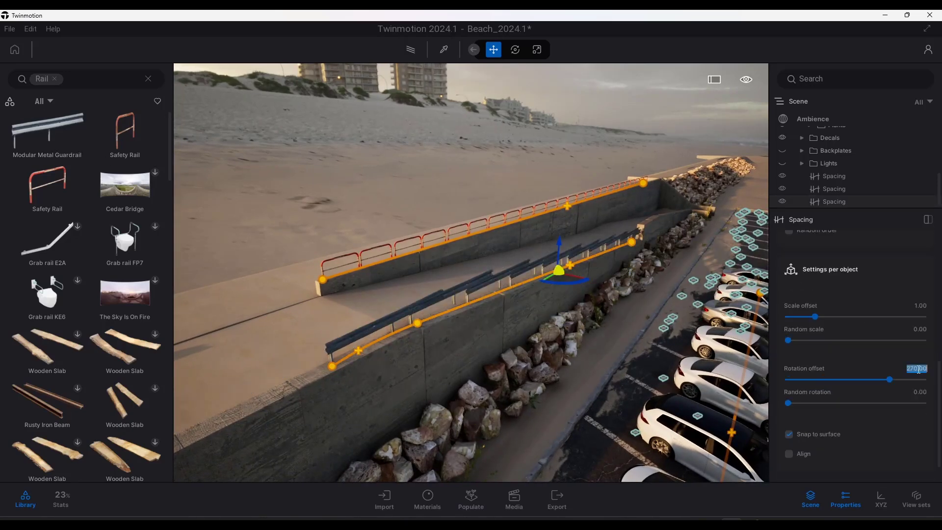
pyautogui.scroll(2, 856, 343)
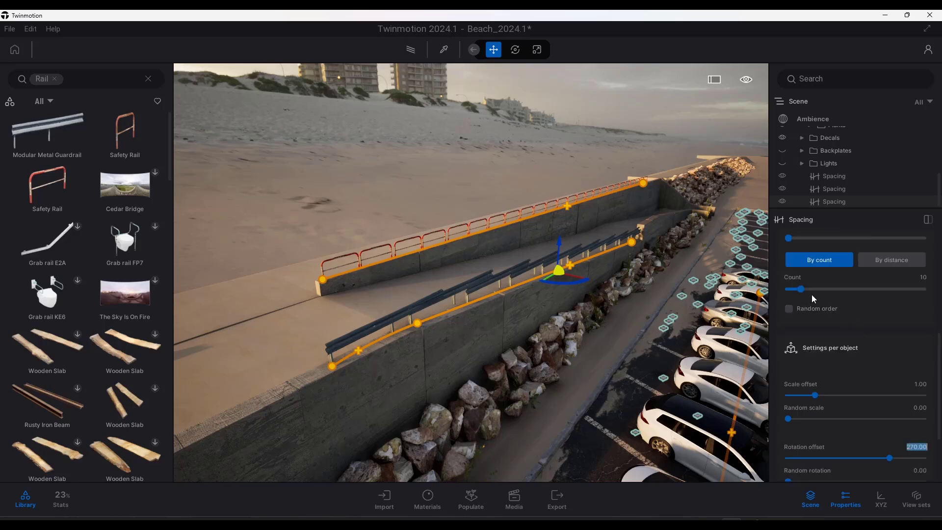
pyautogui.moveTo(802, 289); pyautogui.dragTo(797, 290)
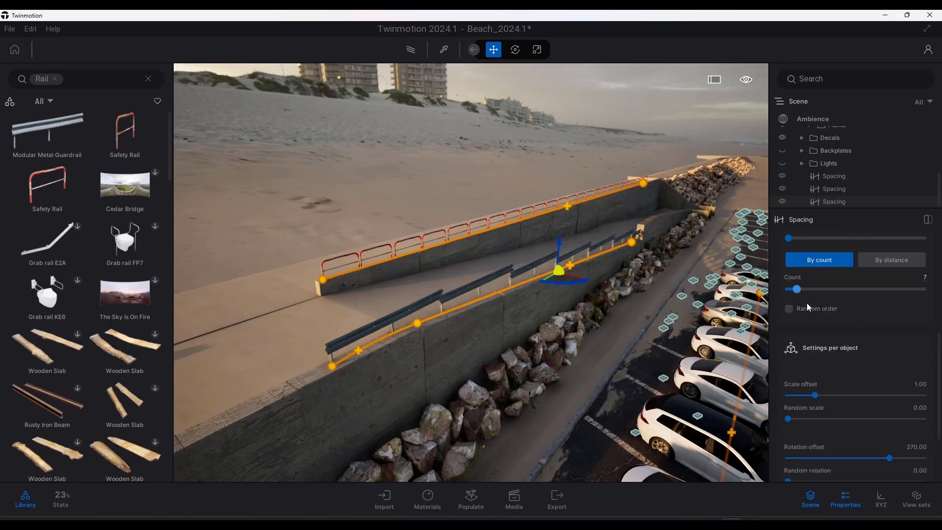
# Step: Enable Align for the guardrails and shift the path's middle point slightly along the top of the wall
pyautogui.scroll(-3, 840, 371)
pyautogui.click(805, 418)
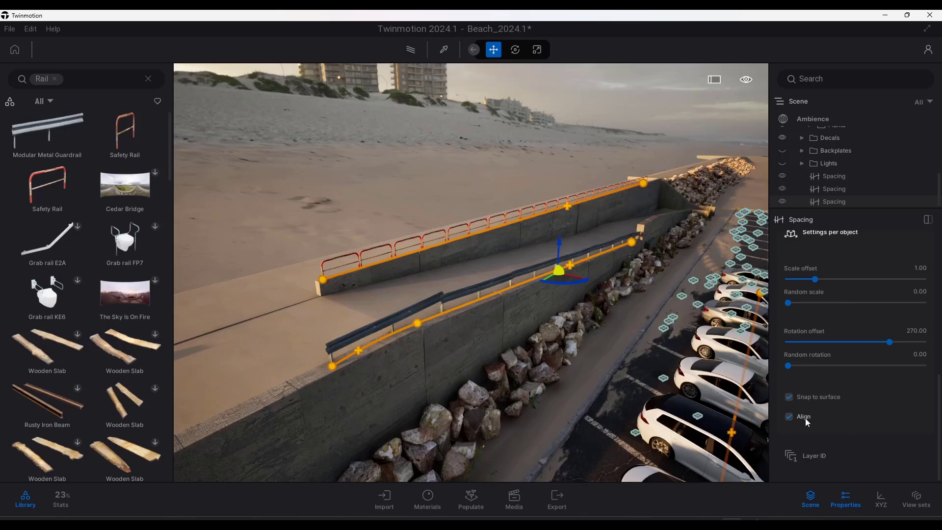
pyautogui.moveTo(580, 300); pyautogui.dragTo(548, 284, button='right')
pyautogui.press('w')
pyautogui.press('s')
pyautogui.click(543, 284)
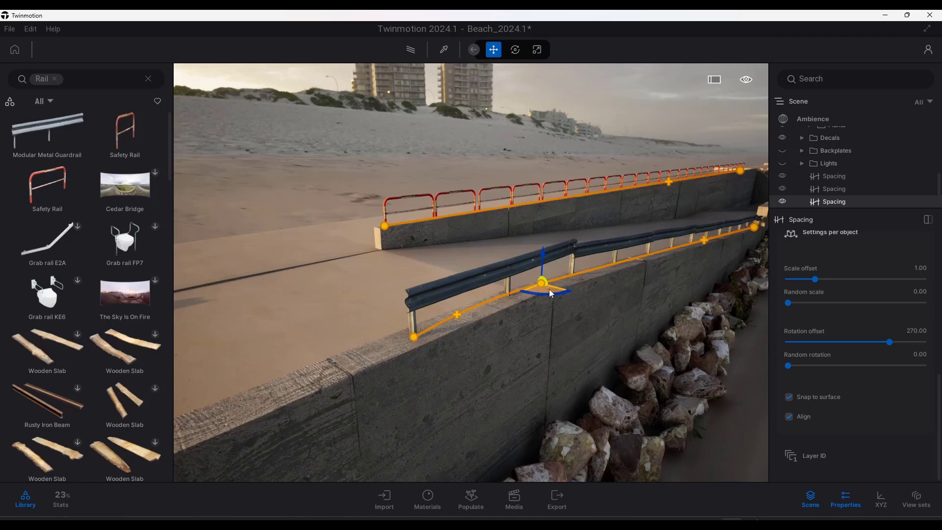
pyautogui.moveTo(549, 289)
pyautogui.mouseDown()
pyautogui.moveTo(566, 288)
pyautogui.moveTo(510, 308)
pyautogui.moveTo(544, 293)
pyautogui.mouseUp()
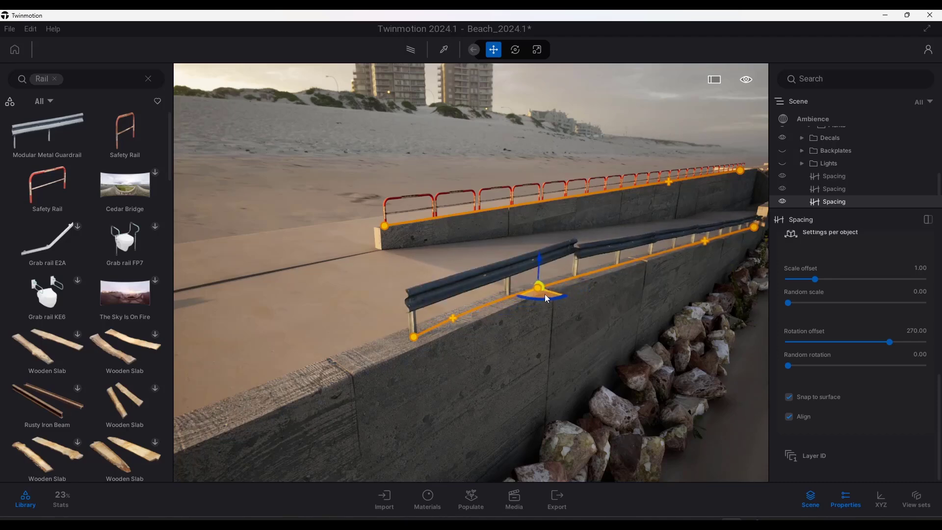
# Step: Draw a closed Area placement outline on the open sand beside the parking lot
pyautogui.press('d')
pyautogui.moveTo(545, 293); pyautogui.dragTo(290, 280, button='right')
pyautogui.moveTo(562, 284); pyautogui.dragTo(564, 279, button='right')
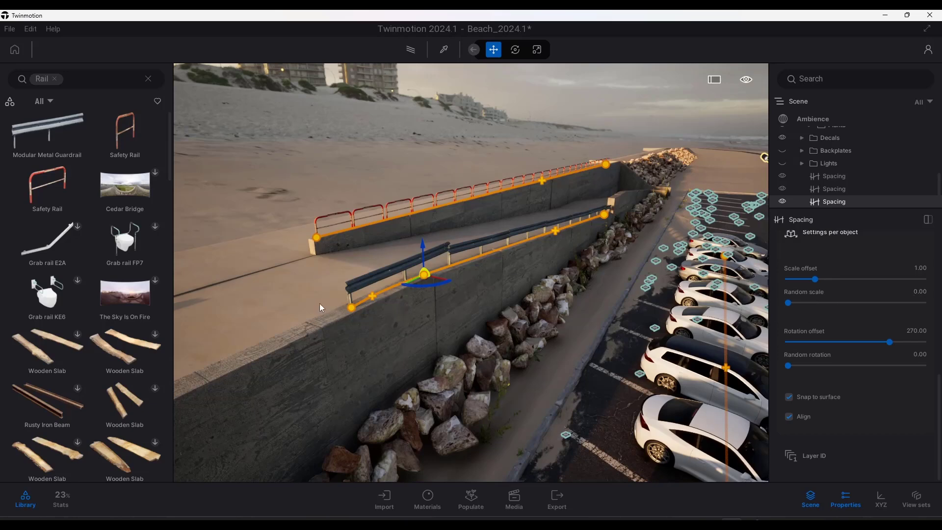
pyautogui.moveTo(319, 307); pyautogui.dragTo(452, 248, button='right')
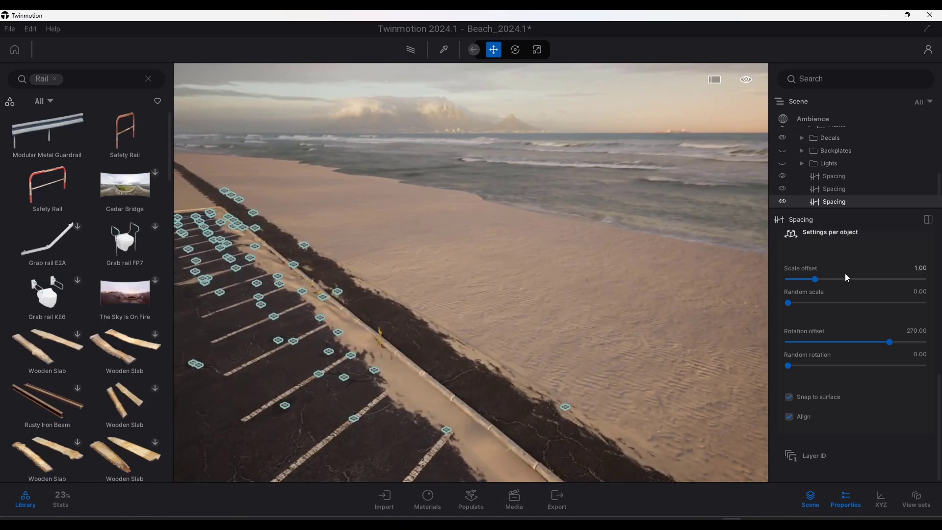
pyautogui.scroll(10, 848, 279)
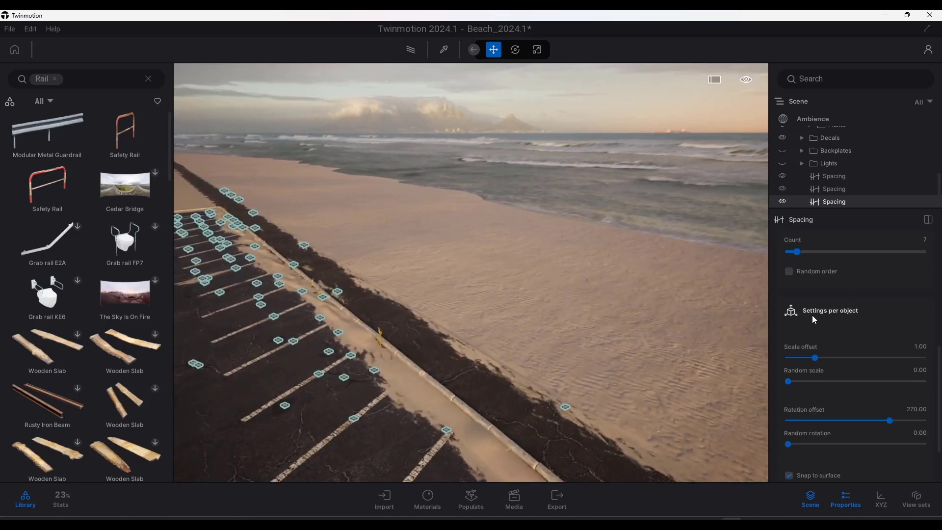
pyautogui.click(472, 501)
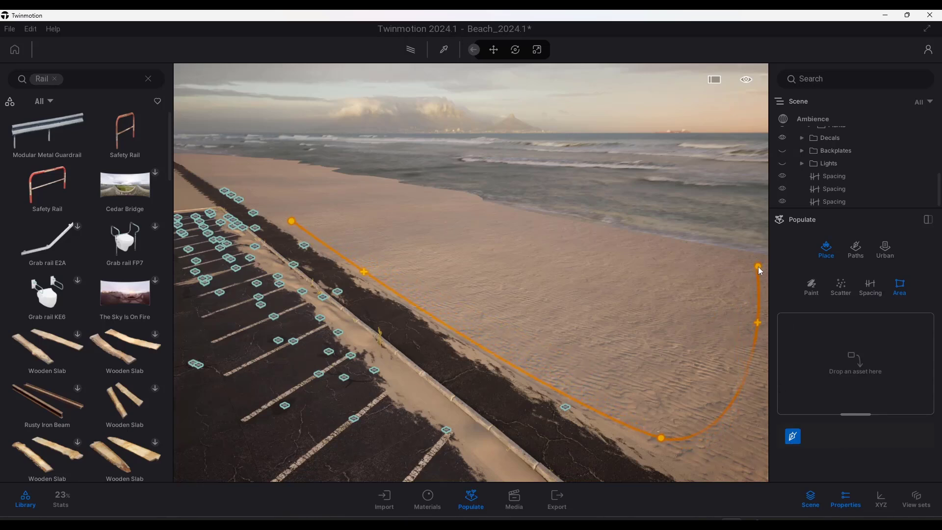
pyautogui.click(292, 223)
# Step: Search the library for "rock" assets to fill the sand area
pyautogui.press('w')
pyautogui.press('d')
pyautogui.moveTo(474, 252); pyautogui.dragTo(491, 230, button='right')
pyautogui.moveTo(513, 278); pyautogui.dragTo(486, 268, button='right')
pyautogui.press('s')
pyautogui.press('w')
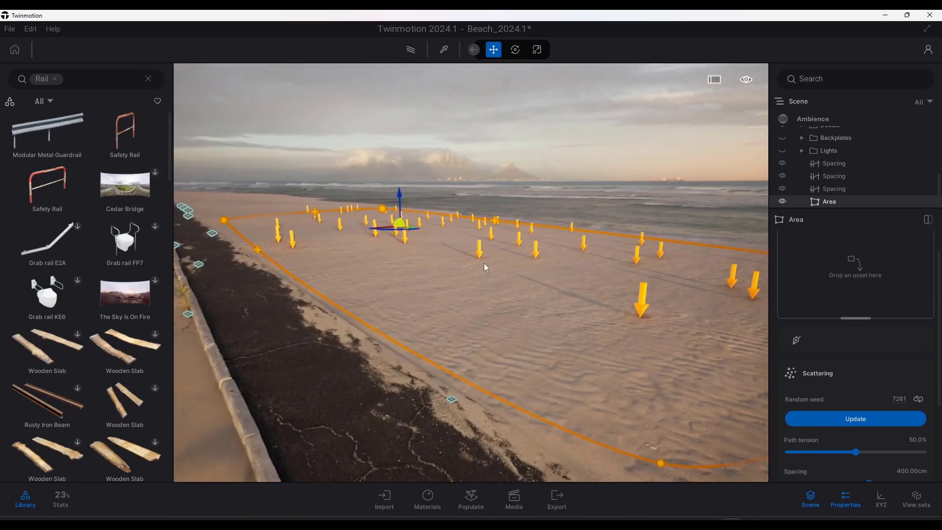
pyautogui.click(54, 79)
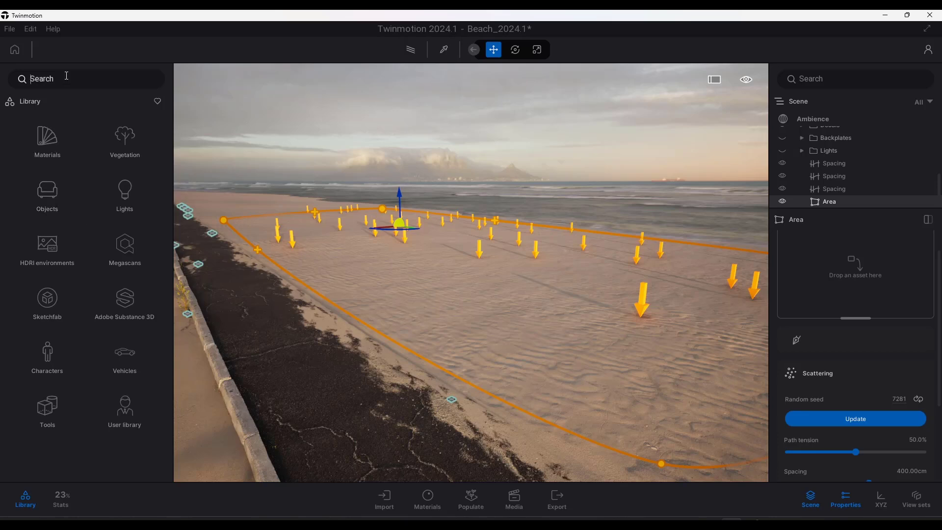
pyautogui.write('rock')
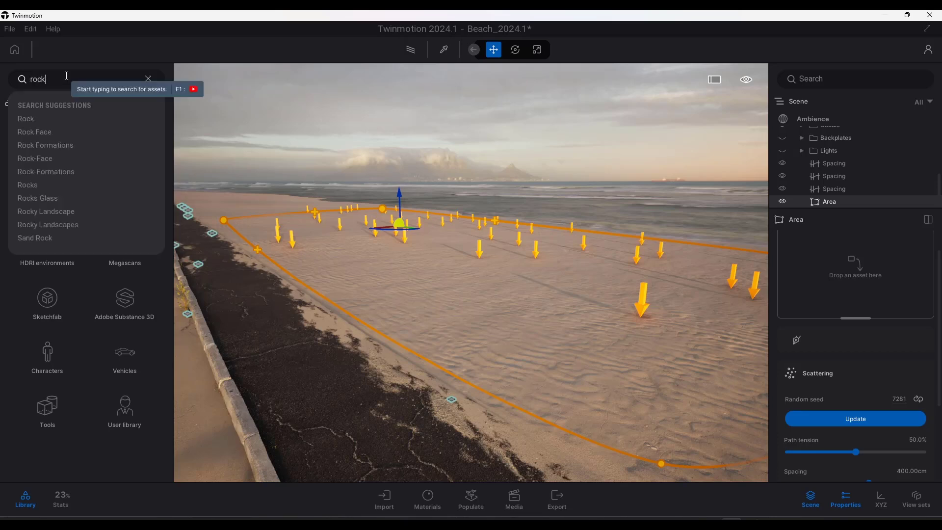
pyautogui.press('Return')
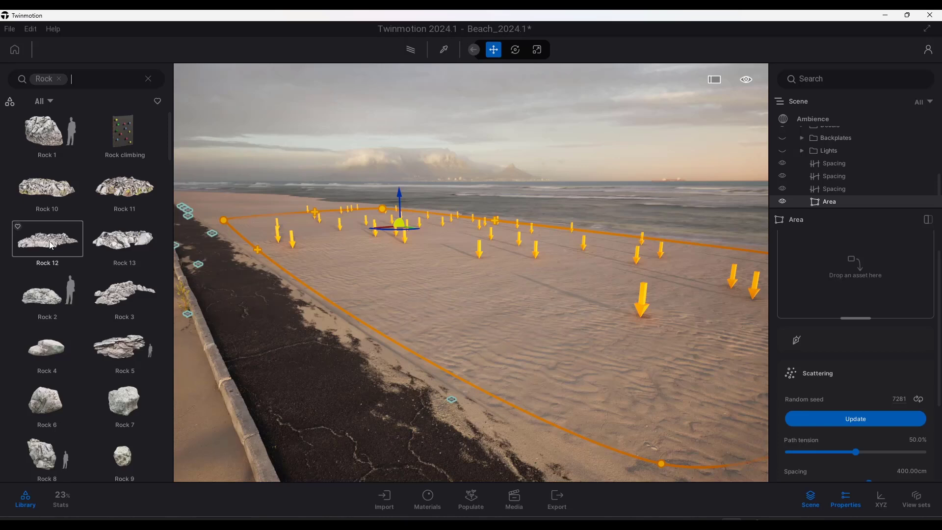
# Step: Add Rock 12, Rock 11, Rock 13 and Rock 2 to the area's scattered assets
pyautogui.moveTo(47, 240); pyautogui.dragTo(846, 286)
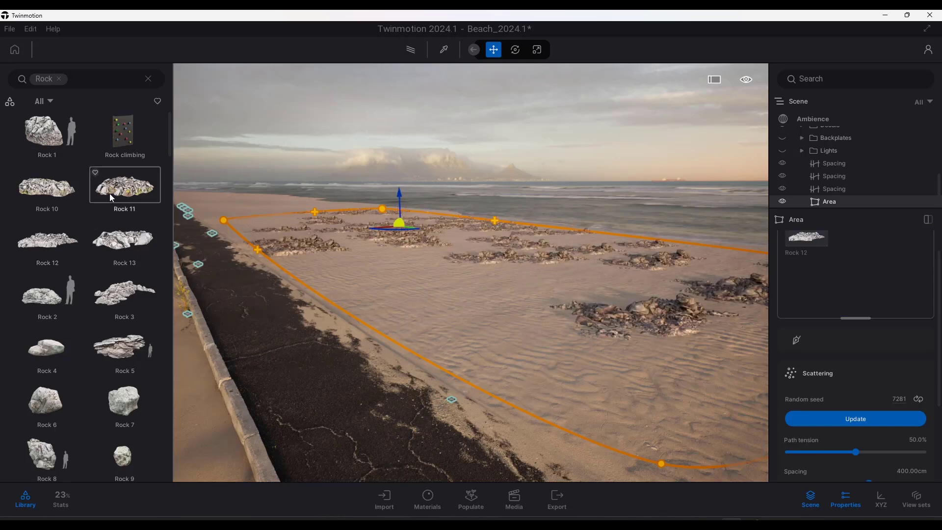
pyautogui.moveTo(124, 187); pyautogui.dragTo(812, 268)
pyautogui.moveTo(139, 246); pyautogui.dragTo(858, 287)
pyautogui.moveTo(47, 295); pyautogui.dragTo(854, 282)
# Step: Randomize the rocks' scattering seed several times for a new layout and lower the area slightly
pyautogui.press('s')
pyautogui.press('e')
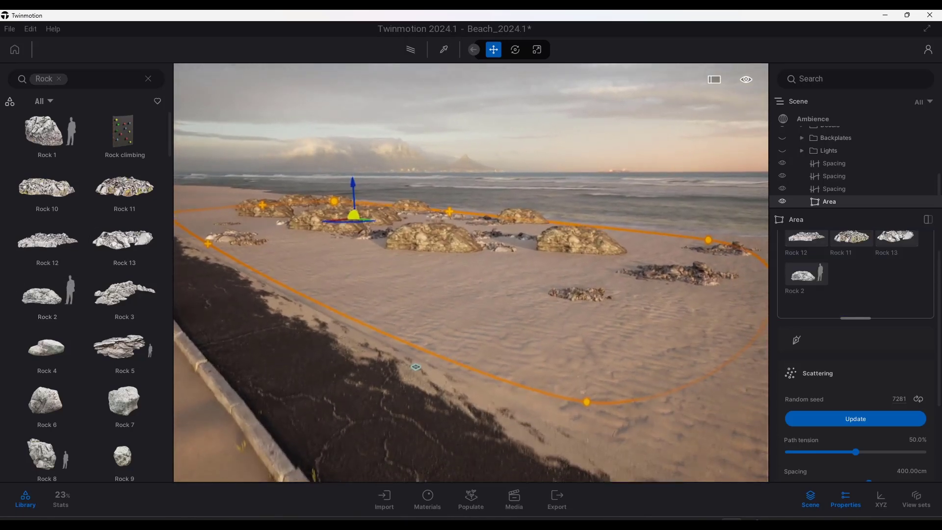
pyautogui.moveTo(471, 273); pyautogui.dragTo(487, 299, button='right')
pyautogui.scroll(-3, 884, 377)
pyautogui.click(918, 322)
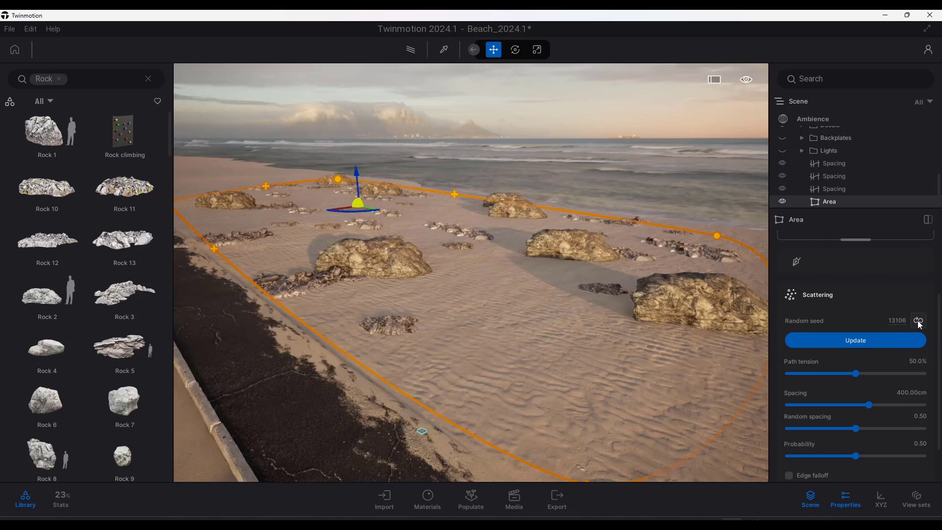
pyautogui.click(919, 321)
pyautogui.click(918, 322)
pyautogui.click(918, 322)
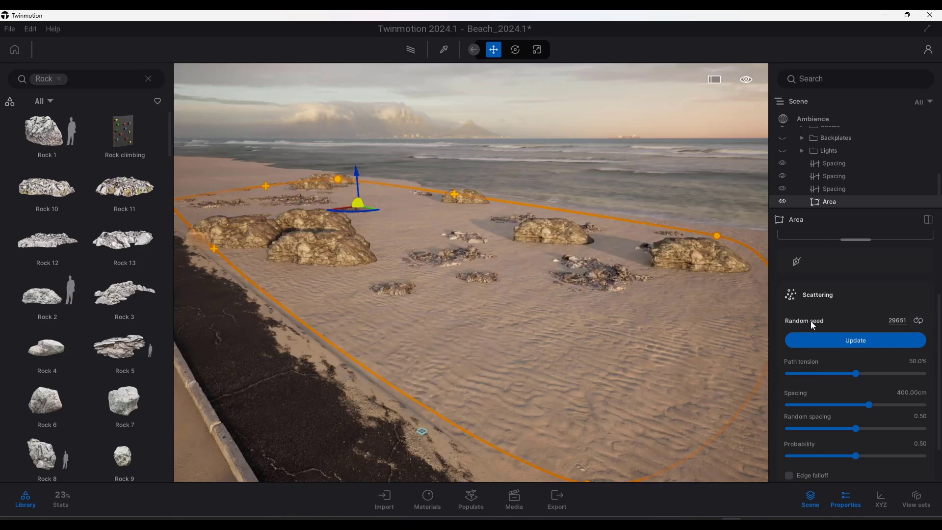
pyautogui.moveTo(357, 172); pyautogui.dragTo(357, 174)
# Step: Set the rock area's random spacing to 0.34 and its spacing to 306.20 cm
pyautogui.scroll(-2, 857, 369)
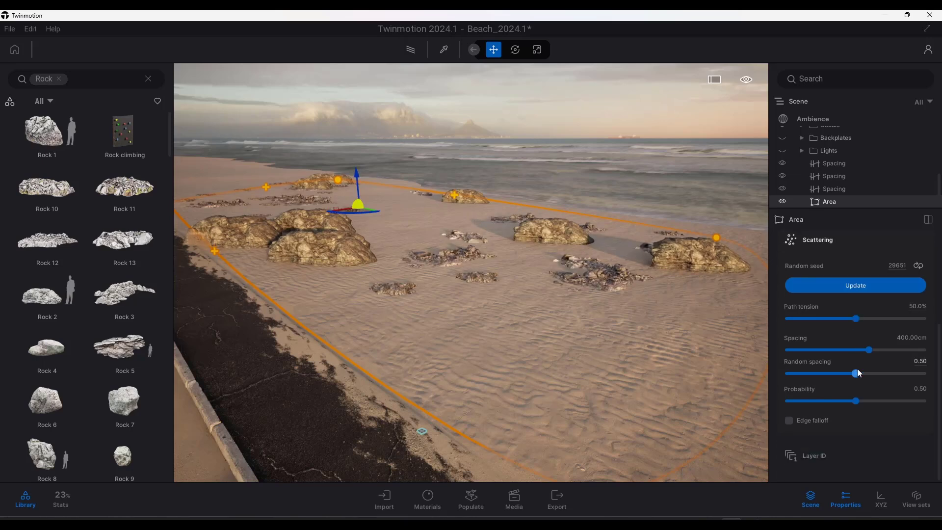
pyautogui.click(814, 420)
pyautogui.click(813, 420)
pyautogui.moveTo(858, 372); pyautogui.dragTo(844, 352)
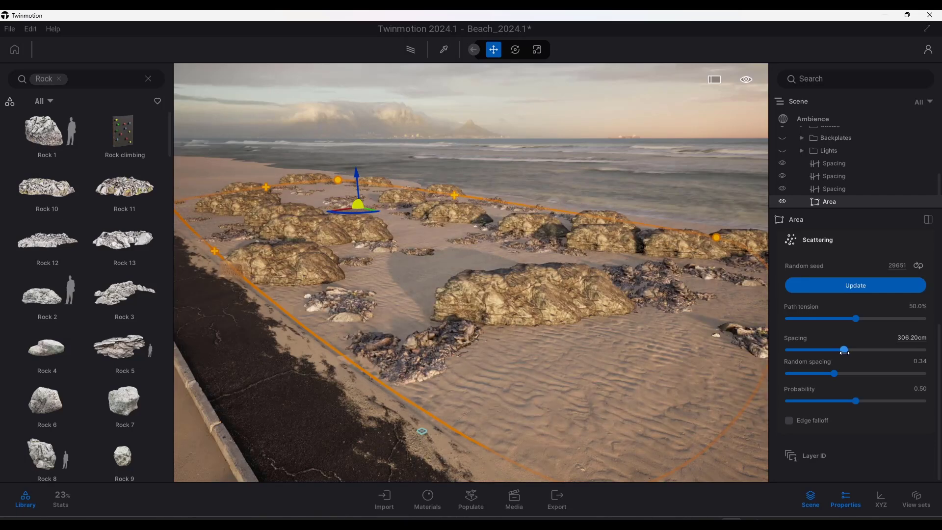
# Step: Set the rocks' random rotation to 0.67 and enable Align in the per-object settings
pyautogui.scroll(5, 864, 375)
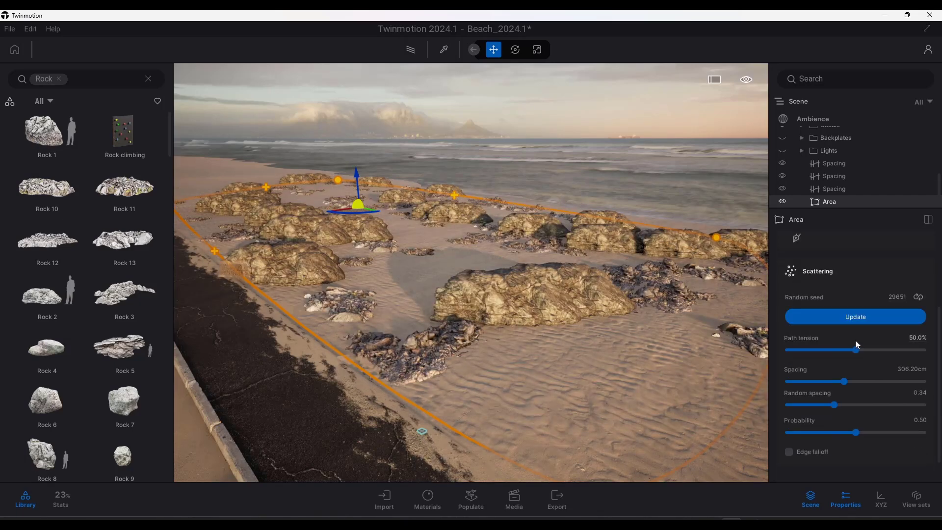
pyautogui.scroll(-6, 845, 321)
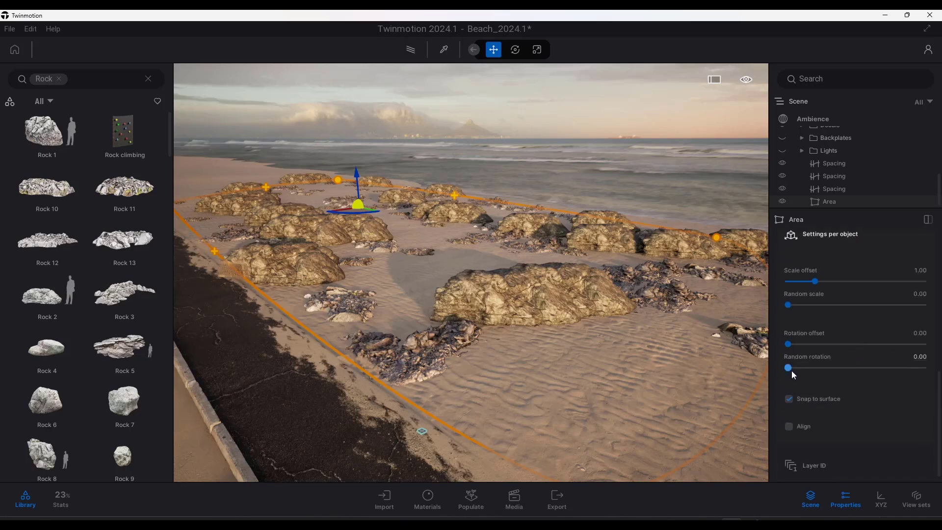
pyautogui.moveTo(834, 369); pyautogui.dragTo(880, 374)
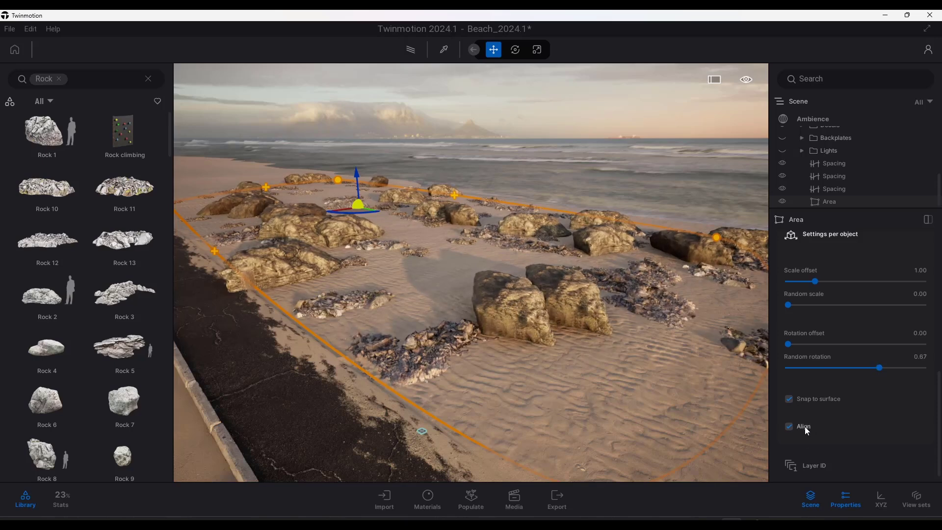
pyautogui.click(789, 426)
pyautogui.scroll(-5, 555, 301)
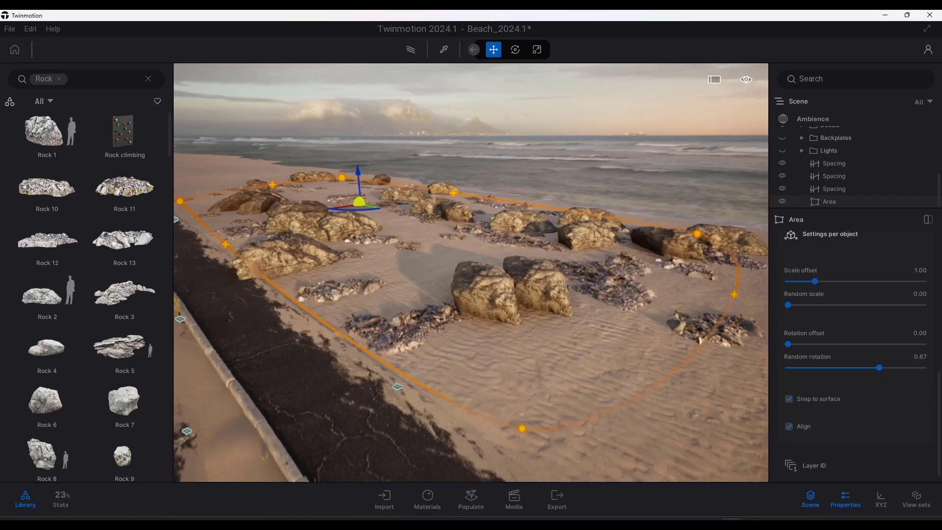
# Step: Reshape the far edge of the rock area by moving its asphalt-side corner farther down the beach and adjusting the neighbouring seaward point
pyautogui.moveTo(471, 295); pyautogui.dragTo(471, 314, button='right')
pyautogui.moveTo(466, 243); pyautogui.dragTo(491, 247, button='right')
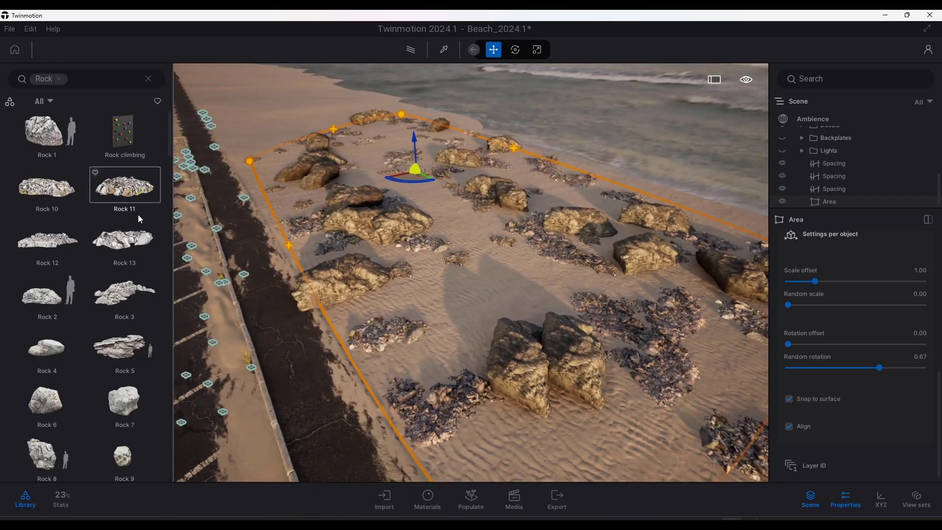
pyautogui.moveTo(446, 218)
pyautogui.mouseDown(button='right')
pyautogui.moveTo(522, 226)
pyautogui.moveTo(447, 216)
pyautogui.moveTo(403, 184)
pyautogui.moveTo(405, 192)
pyautogui.moveTo(350, 185)
pyautogui.moveTo(440, 218)
pyautogui.mouseUp(button='right')
pyautogui.press('q')
pyautogui.press('d')
pyautogui.press('w')
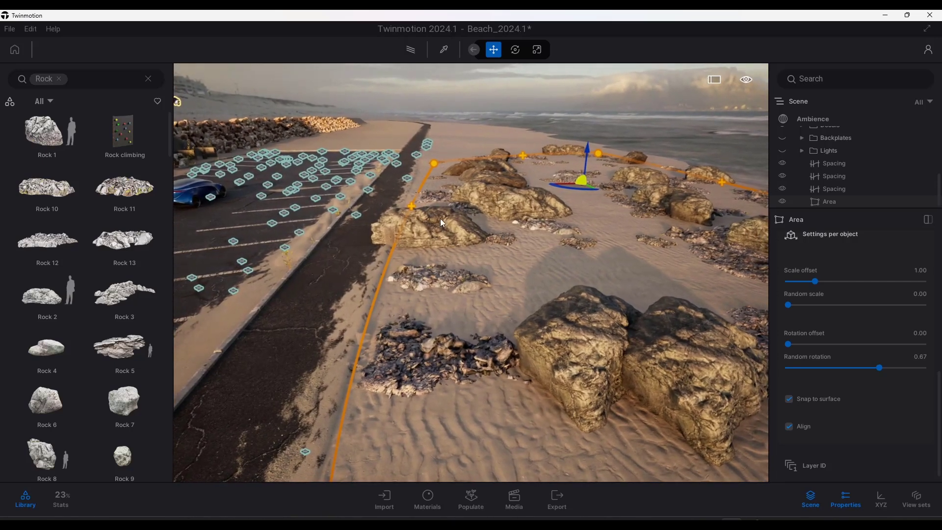
pyautogui.click(435, 164)
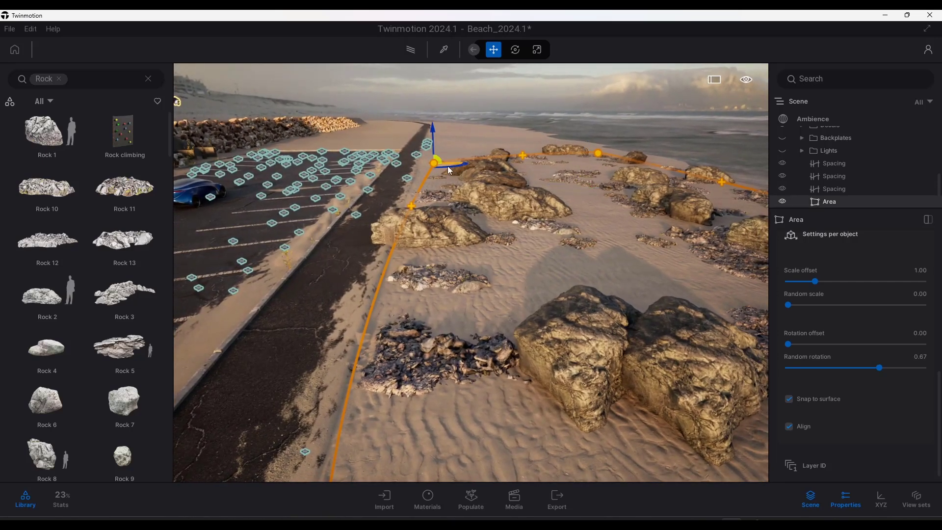
pyautogui.moveTo(446, 166); pyautogui.dragTo(446, 146)
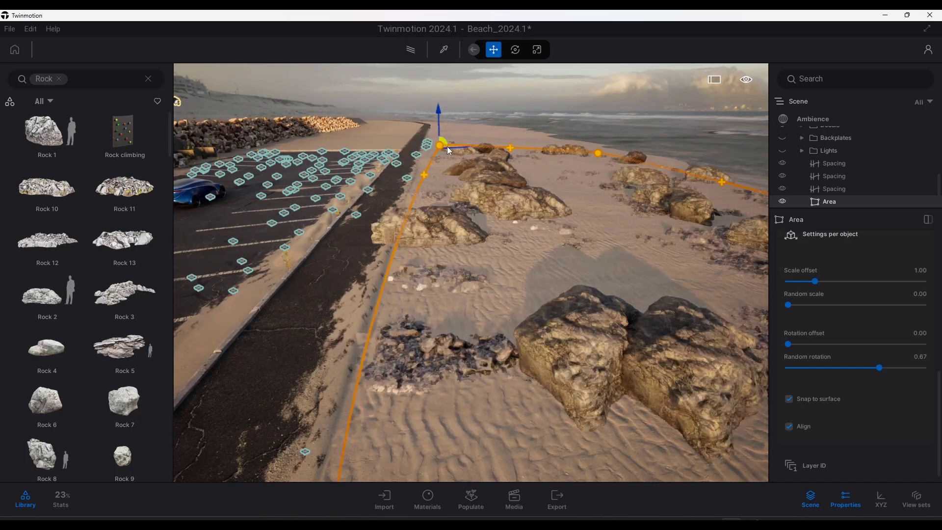
pyautogui.click(598, 155)
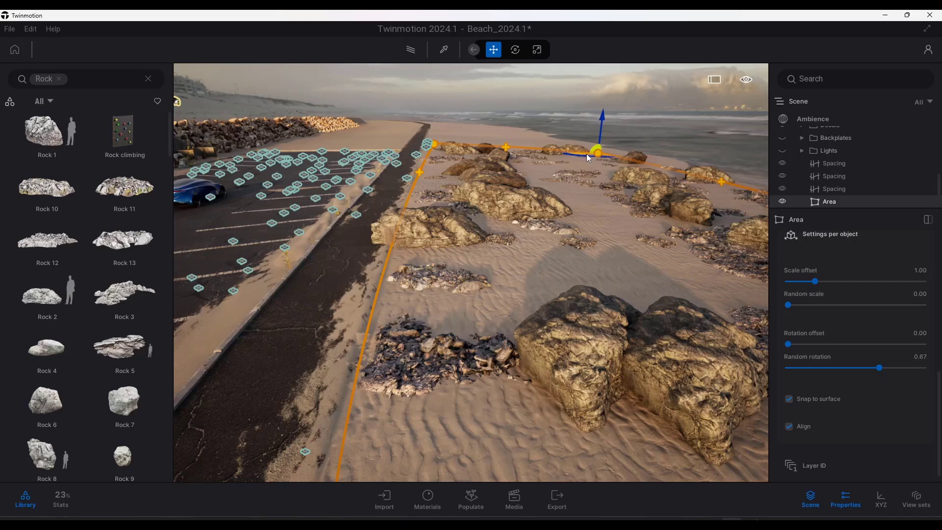
pyautogui.moveTo(586, 154)
pyautogui.mouseDown()
pyautogui.moveTo(550, 136)
pyautogui.moveTo(634, 185)
pyautogui.moveTo(592, 152)
pyautogui.mouseUp()
# Step: Extend the rock area toward the foreground by moving its near corner beside the asphalt, and view the rocks from ground level
pyautogui.moveTo(592, 152); pyautogui.dragTo(628, 196, button='right')
pyautogui.moveTo(686, 232); pyautogui.dragTo(692, 228, button='right')
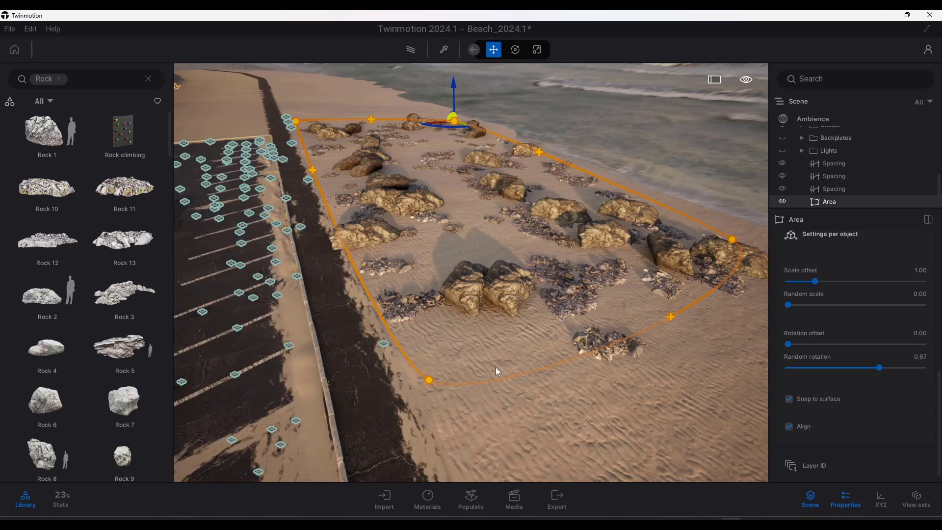
pyautogui.moveTo(429, 381); pyautogui.dragTo(434, 435)
pyautogui.moveTo(501, 266); pyautogui.dragTo(470, 329, button='right')
pyautogui.moveTo(432, 340); pyautogui.dragTo(435, 353)
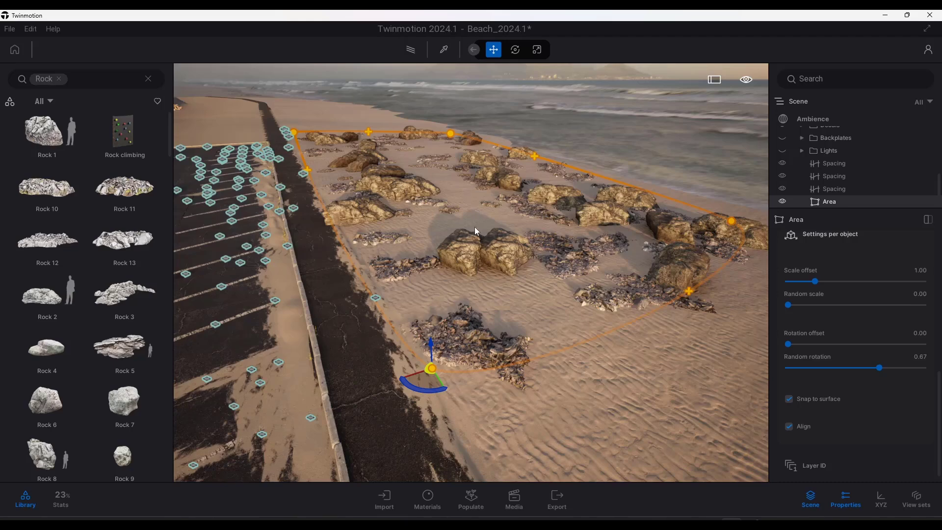
pyautogui.moveTo(495, 244); pyautogui.dragTo(473, 365, button='right')
pyautogui.press('w')
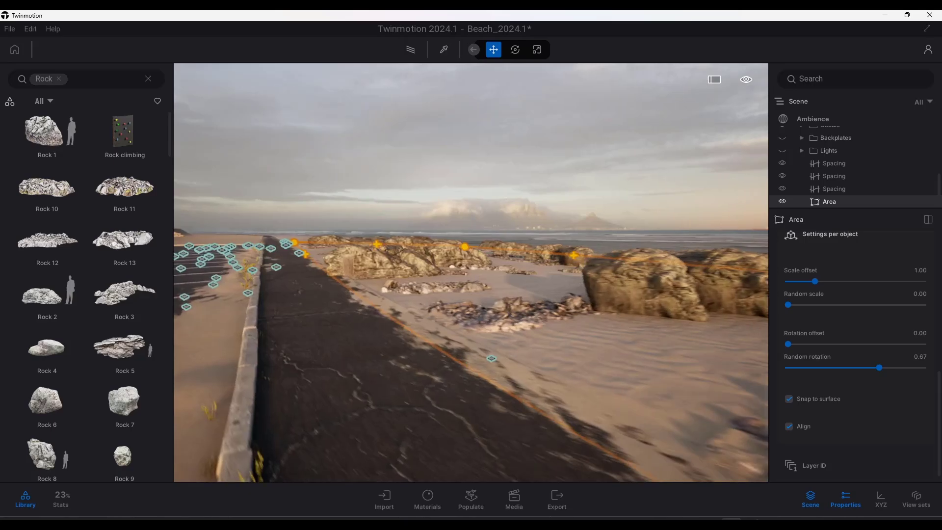